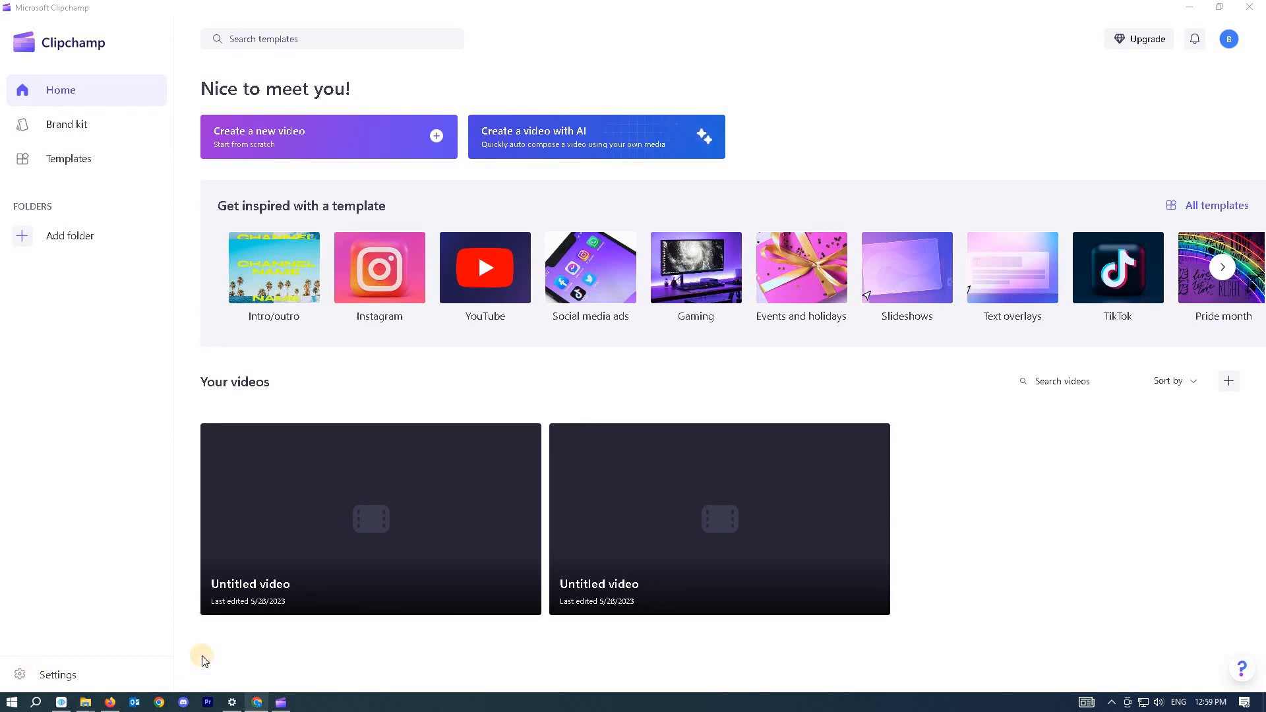
# Create a new video project and import the clip of the woman with a sword from the Downloads folder
pyautogui.click(276, 143)
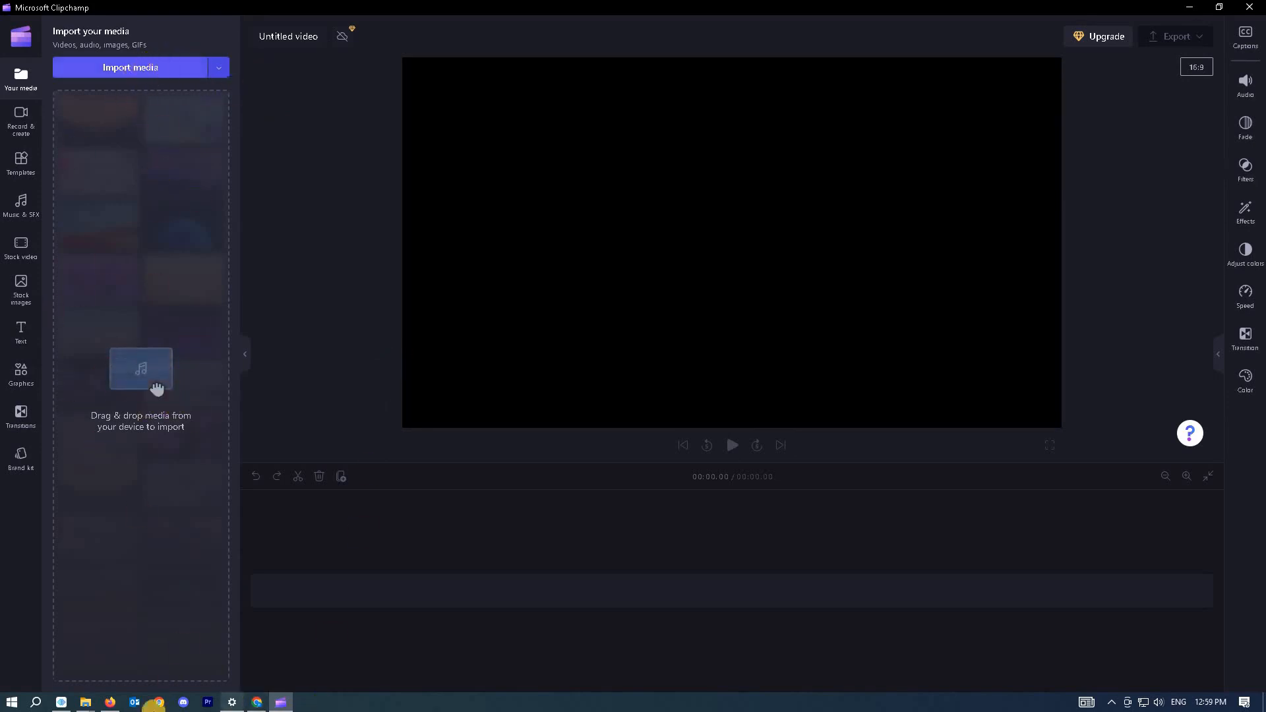
pyautogui.click(86, 702)
pyautogui.click(178, 607)
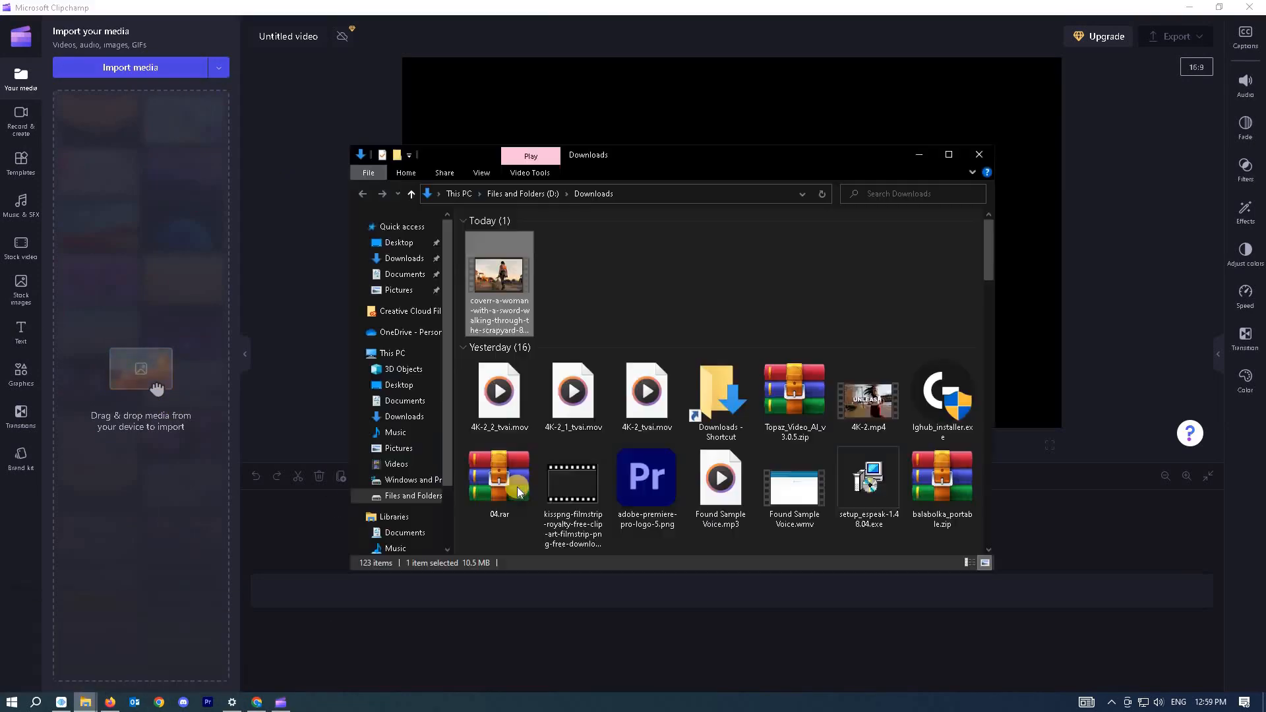
pyautogui.moveTo(502, 284); pyautogui.dragTo(155, 267)
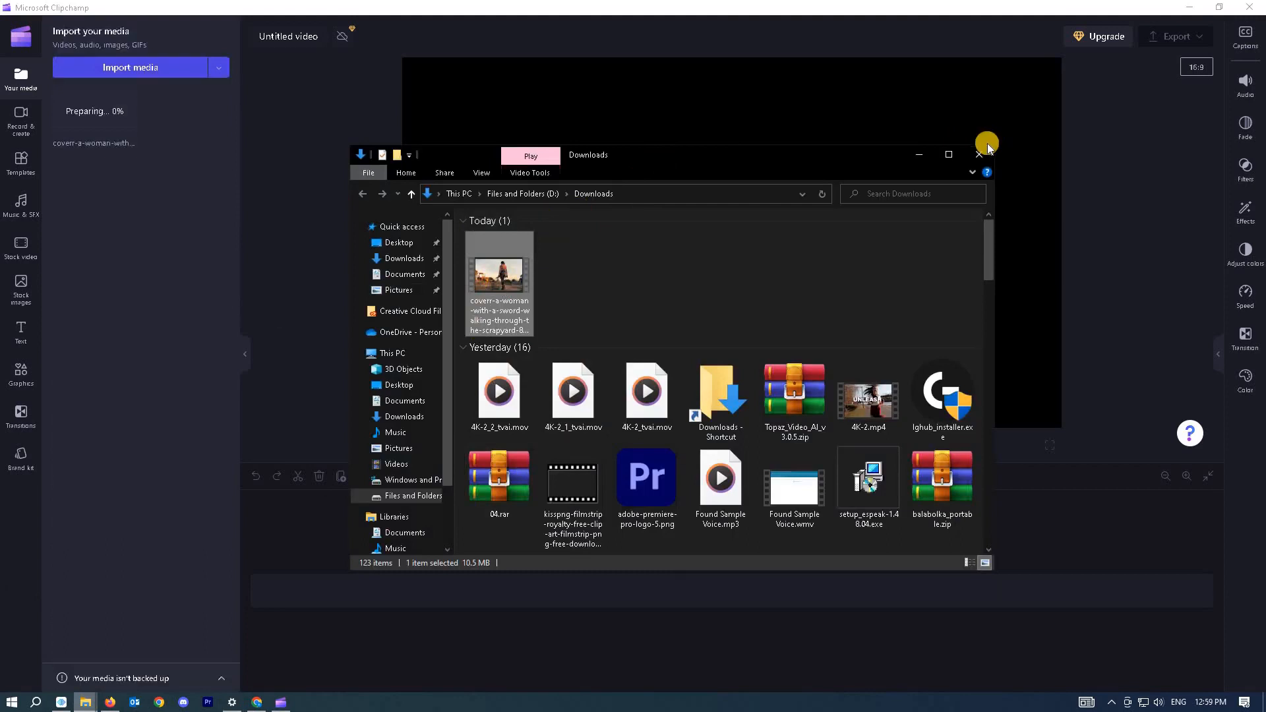
pyautogui.click(920, 152)
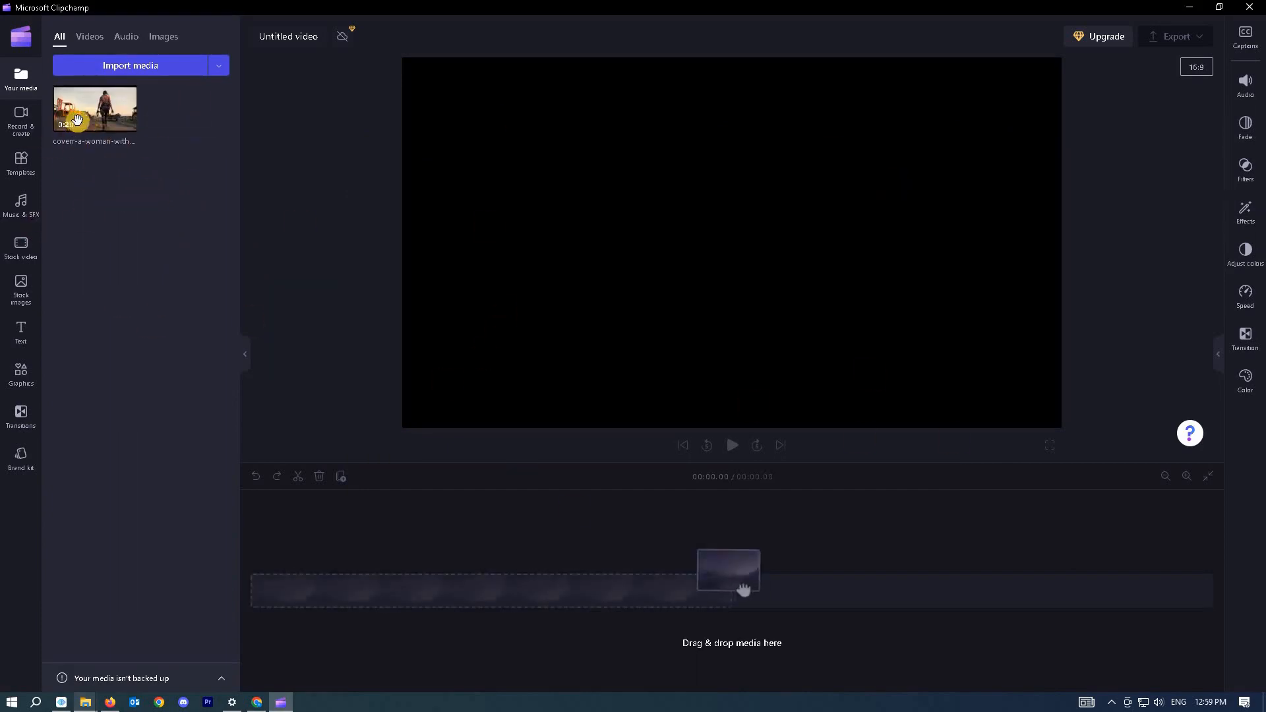
# Place the imported clip at the start of the timeline, and enlarge and reposition it to fill the 16:9 frame
pyautogui.moveTo(76, 117); pyautogui.dragTo(403, 608)
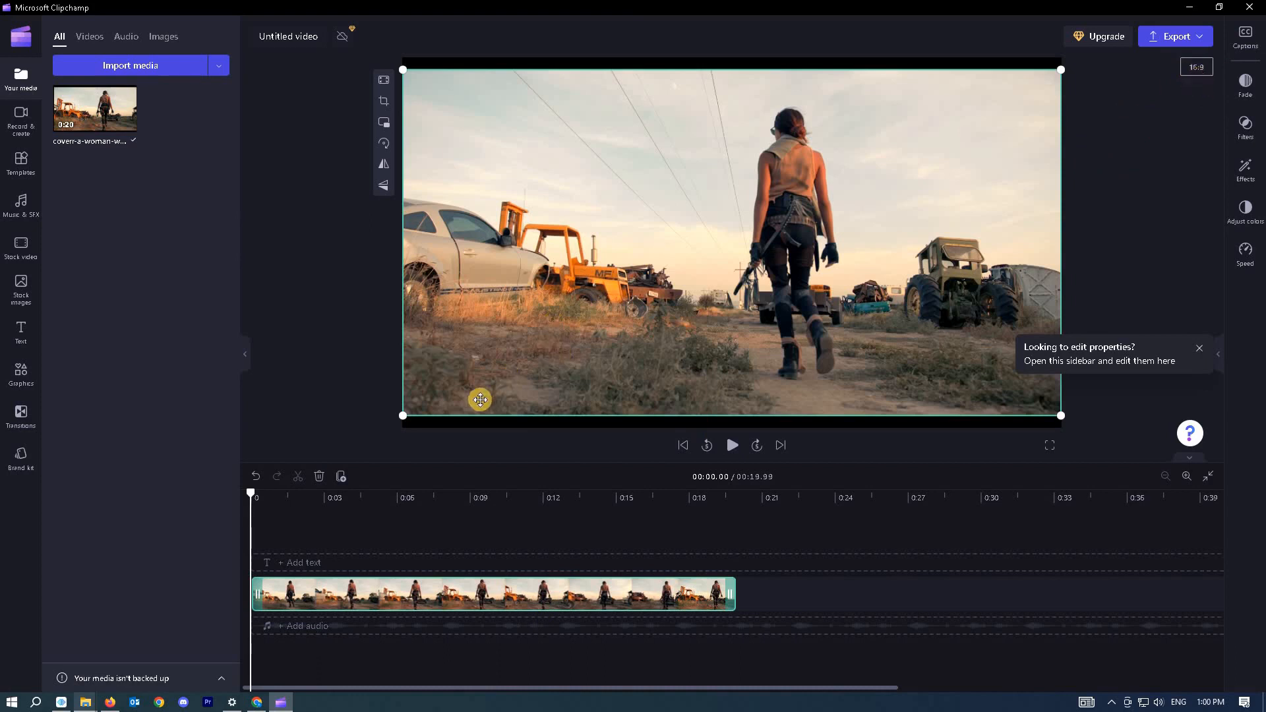
pyautogui.moveTo(642, 330); pyautogui.dragTo(645, 333)
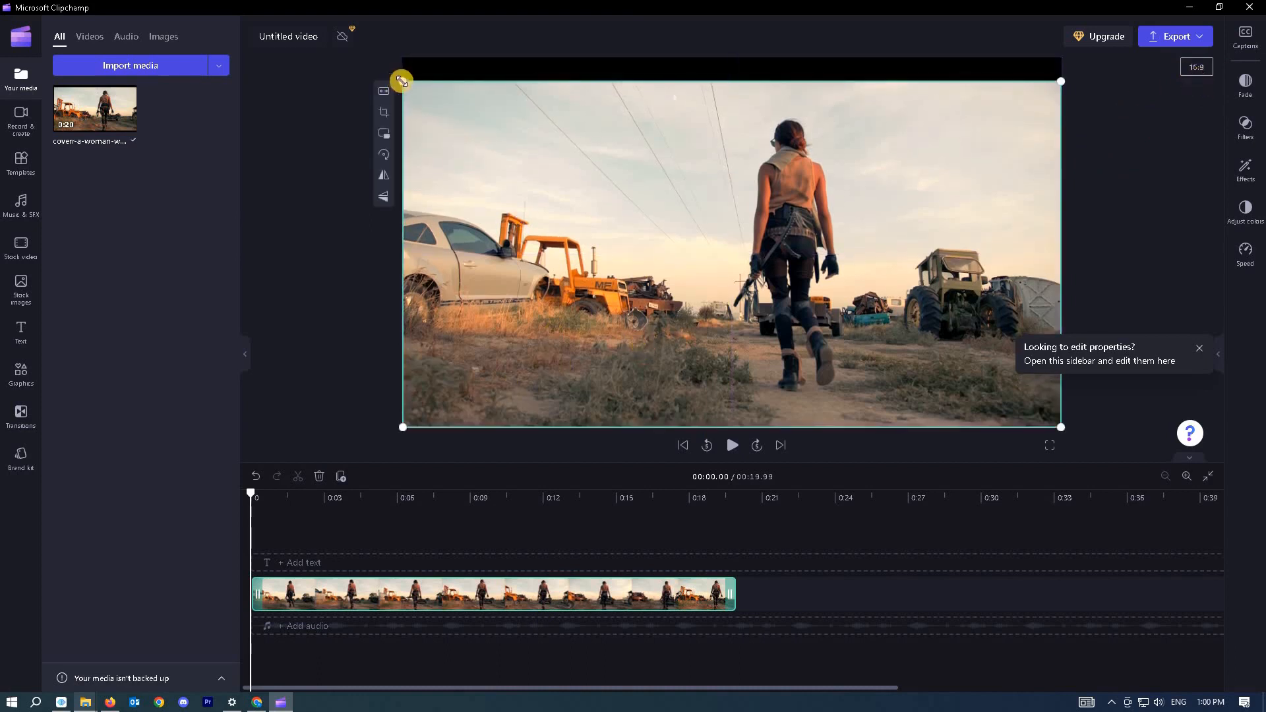
pyautogui.moveTo(398, 79); pyautogui.dragTo(369, 48)
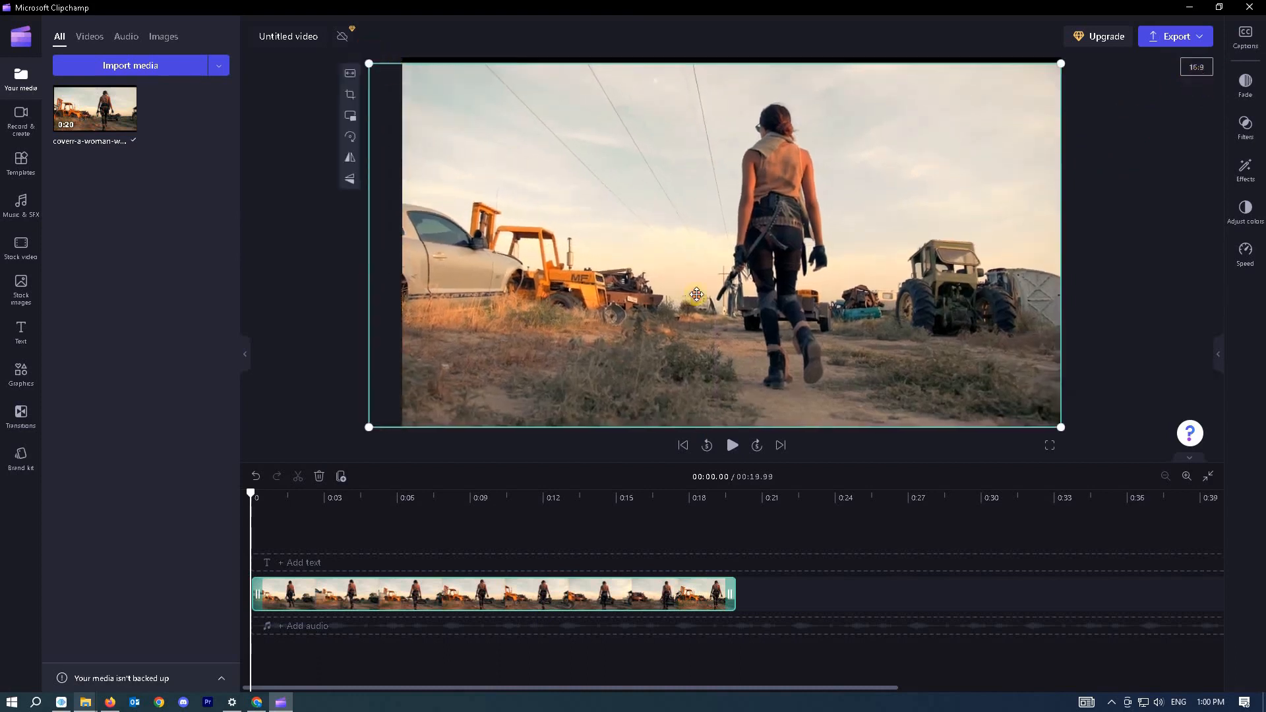
pyautogui.moveTo(693, 296); pyautogui.dragTo(707, 294)
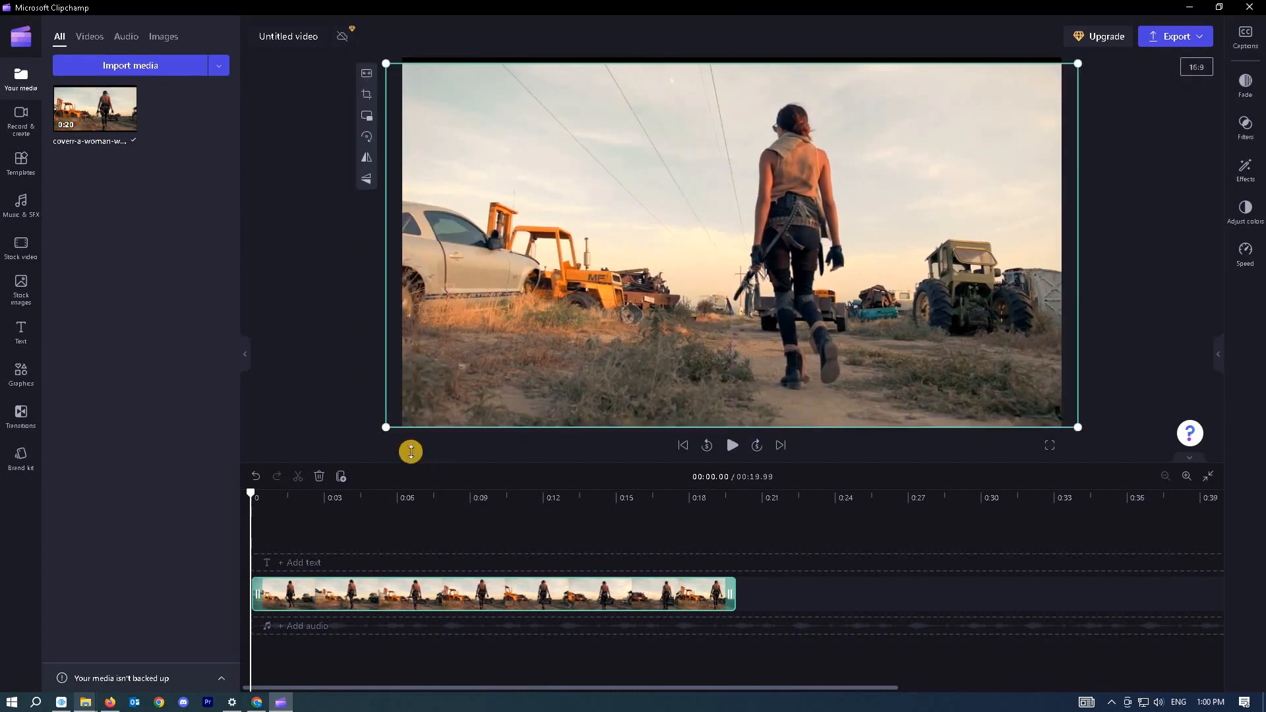
pyautogui.moveTo(381, 429); pyautogui.dragTo(380, 430)
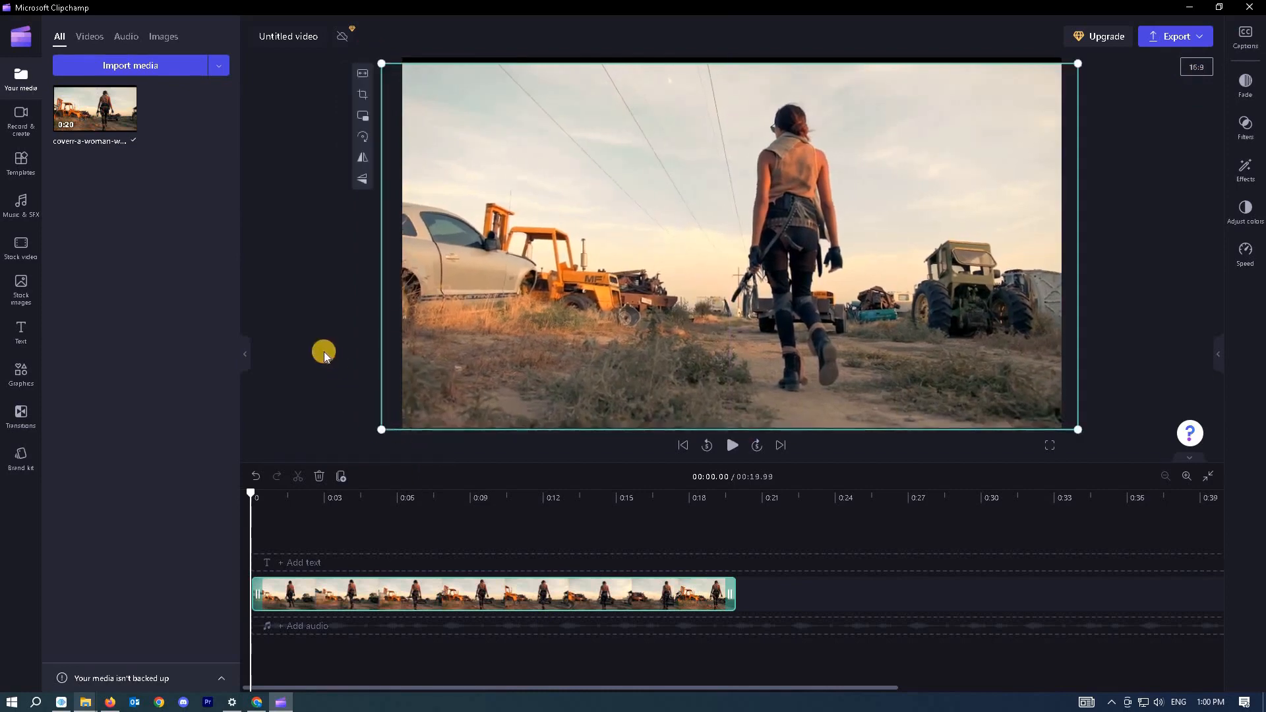
pyautogui.moveTo(688, 343); pyautogui.dragTo(695, 341)
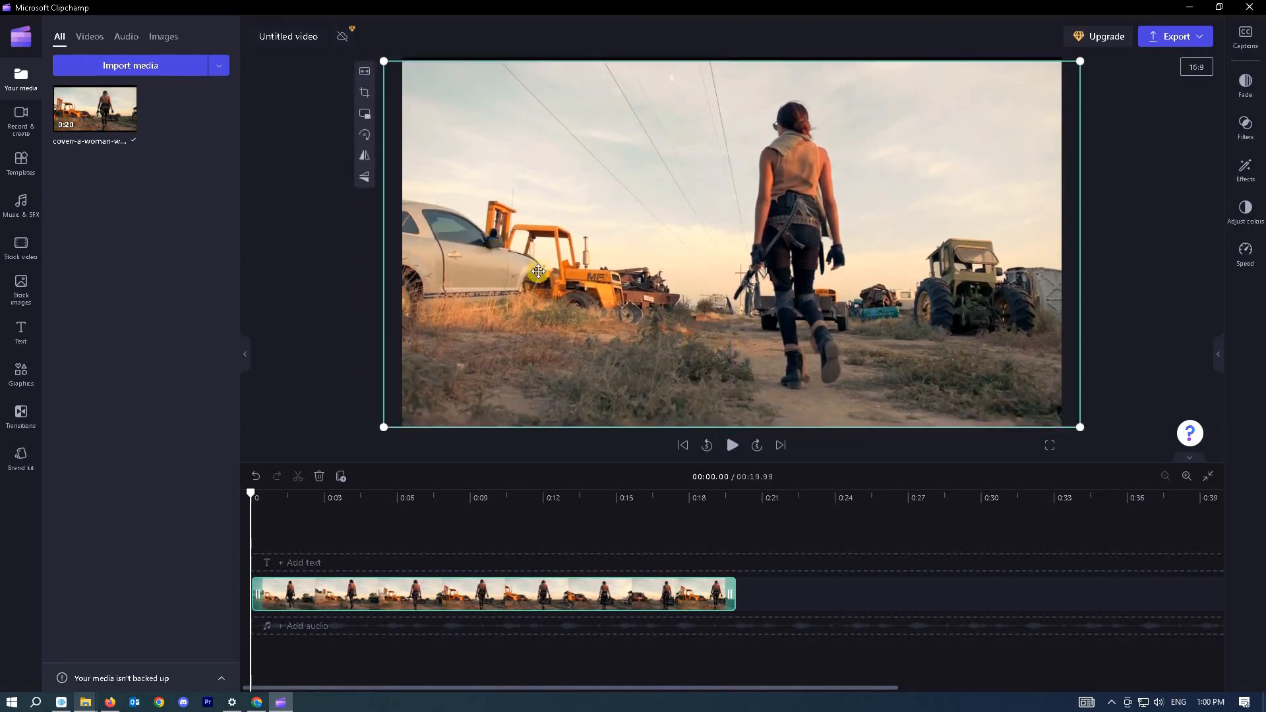
# Change the video's aspect ratio to 9:16 portrait
pyautogui.click(1159, 136)
pyautogui.click(1197, 68)
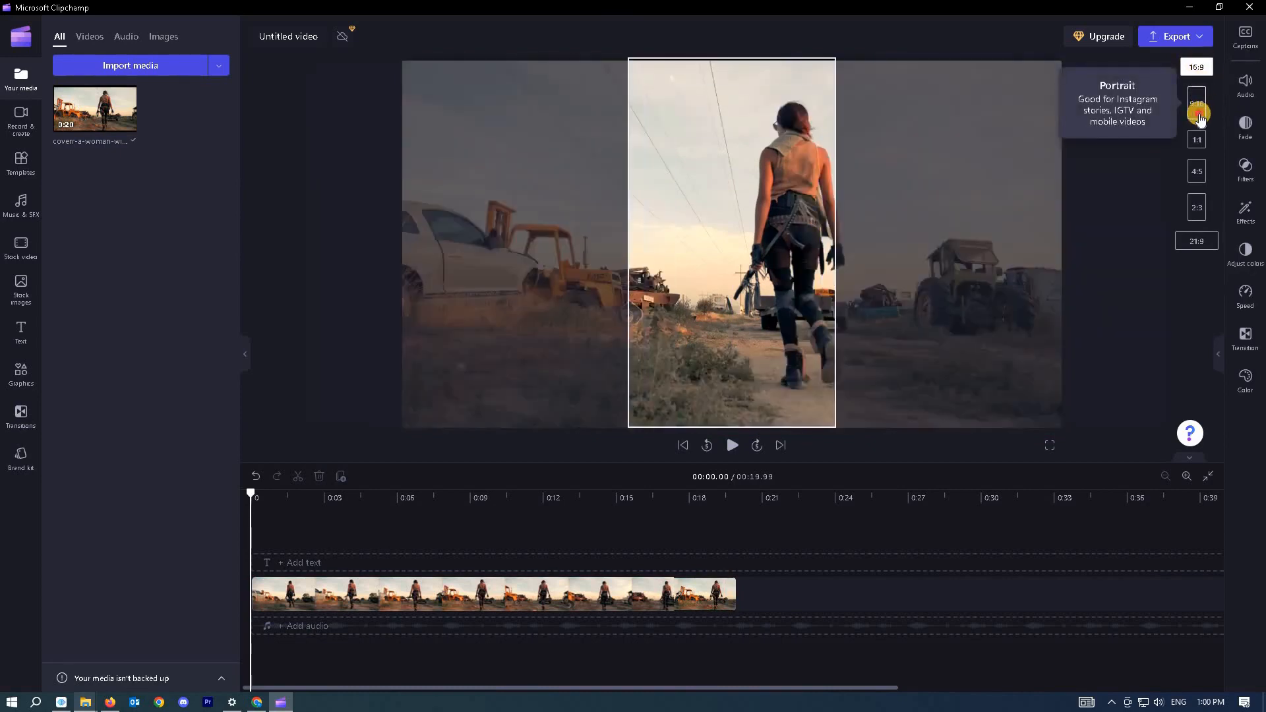
pyautogui.click(1200, 117)
# Enlarge the clip to nearly the full height of the portrait frame and reposition it to keep the walking woman in view
pyautogui.click(796, 208)
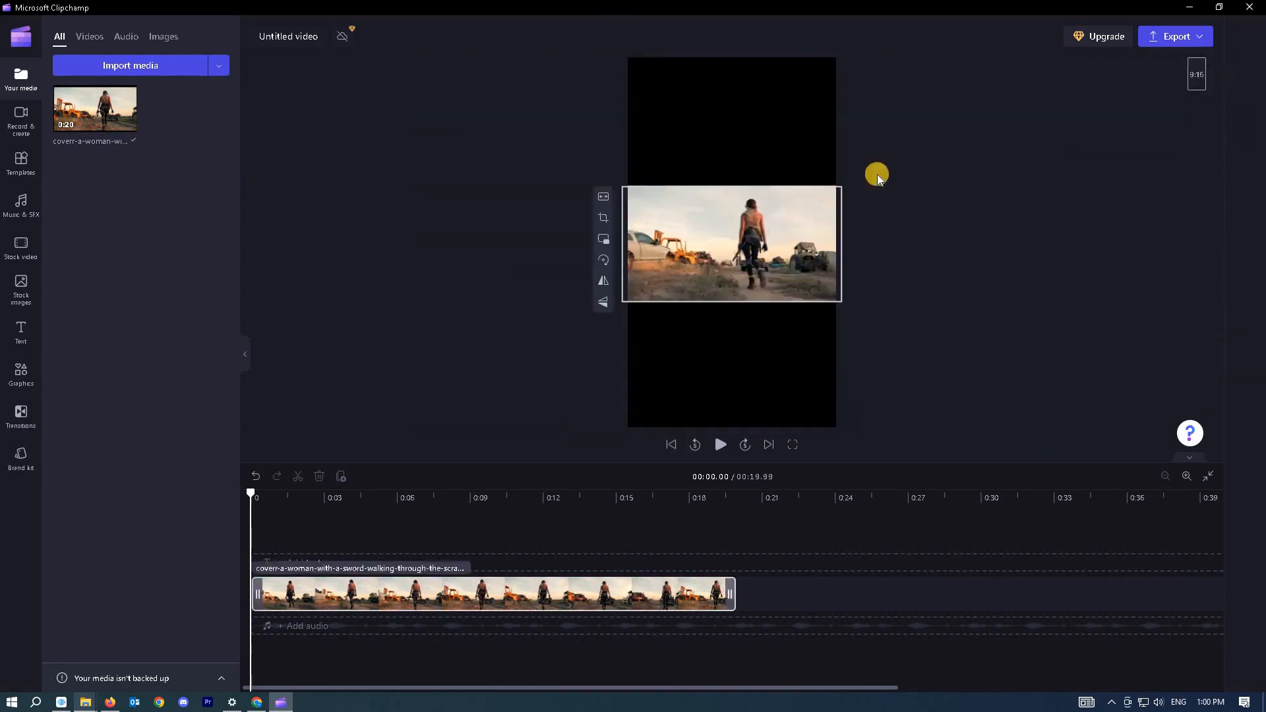
pyautogui.moveTo(842, 187); pyautogui.dragTo(1082, 60)
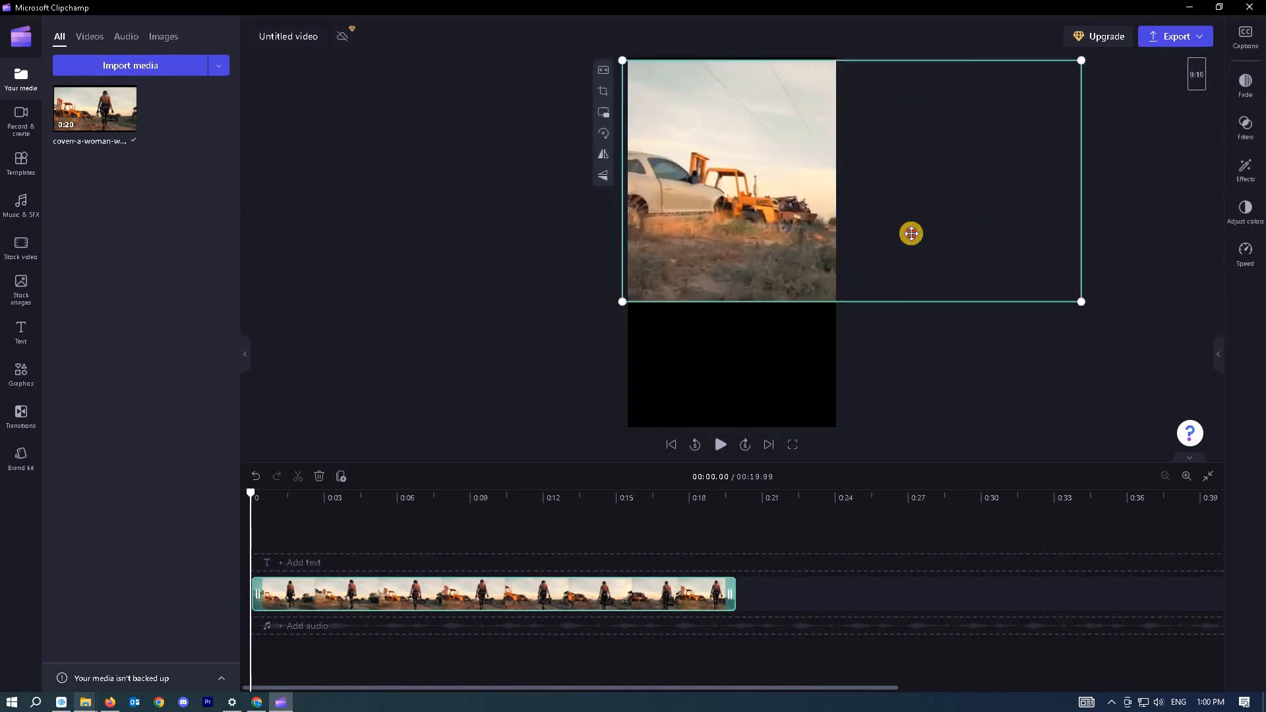
pyautogui.moveTo(912, 233); pyautogui.dragTo(843, 272)
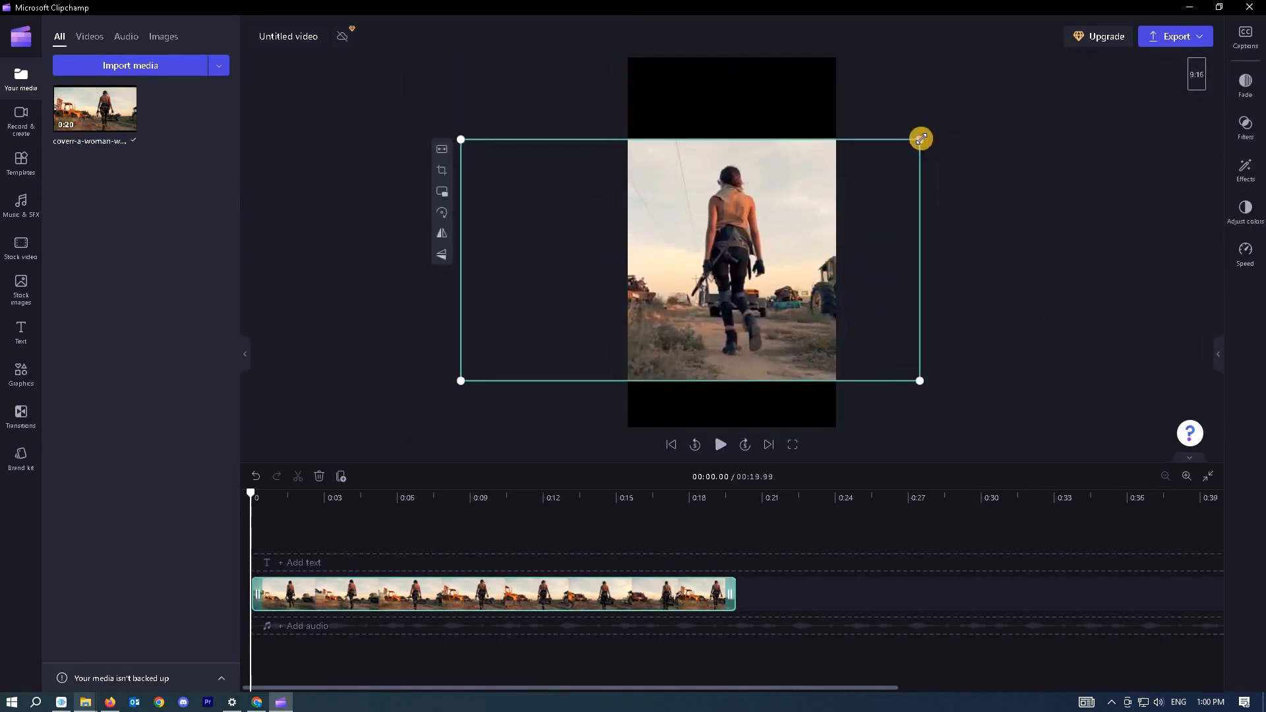
pyautogui.moveTo(921, 138); pyautogui.dragTo(1066, 59)
pyautogui.moveTo(916, 229); pyautogui.dragTo(893, 235)
pyautogui.moveTo(1020, 82); pyautogui.dragTo(1047, 66)
pyautogui.moveTo(879, 218); pyautogui.dragTo(868, 228)
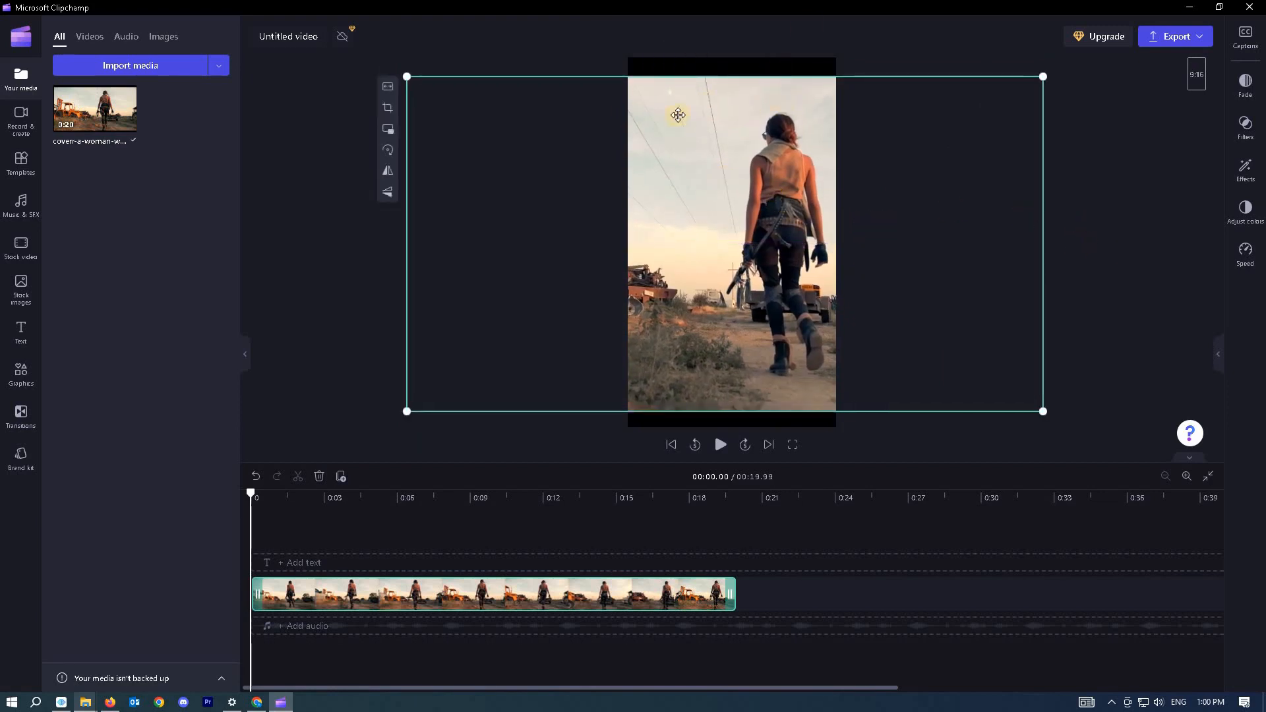
pyautogui.click(1132, 226)
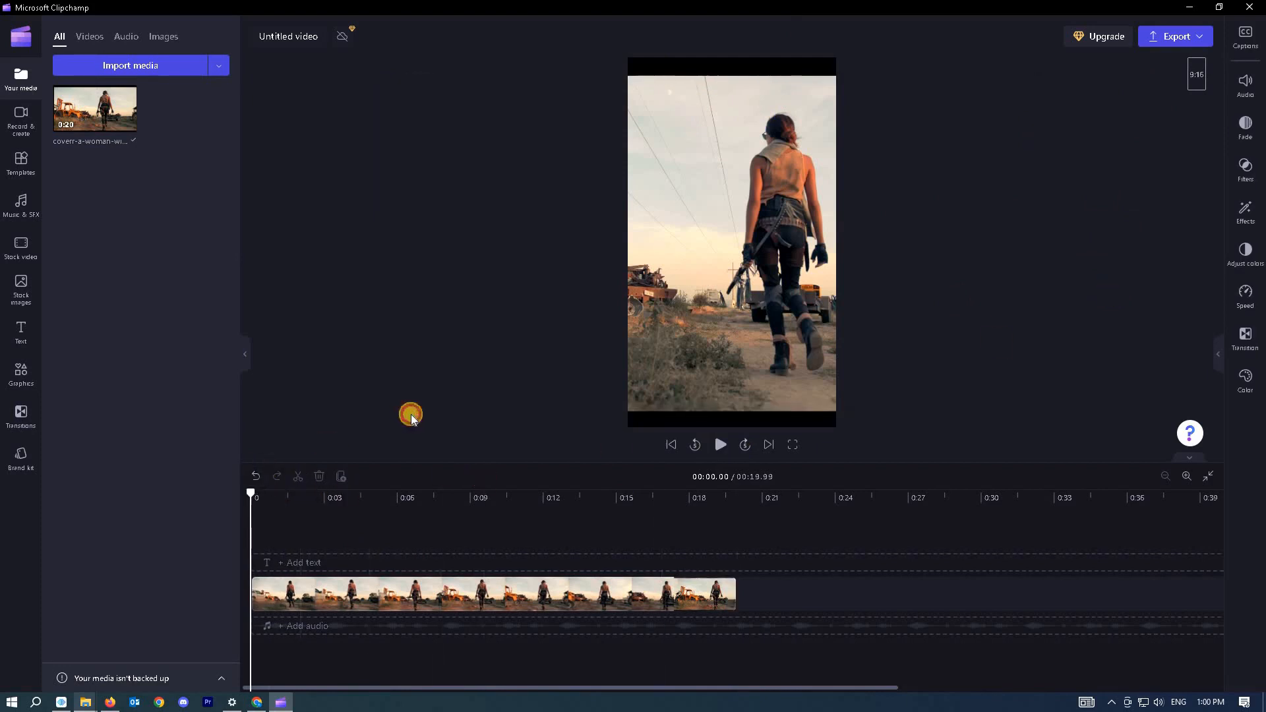
# Split the timeline clip at 00:07.88
pyautogui.click(514, 596)
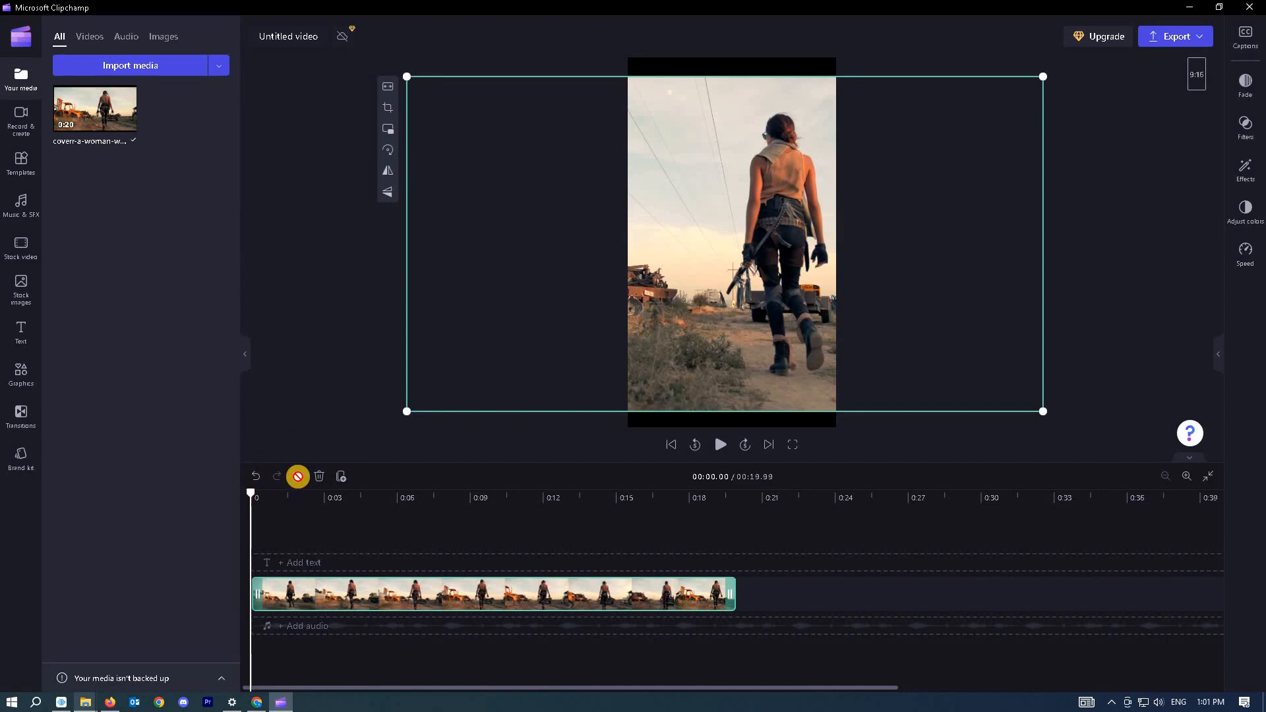
pyautogui.click(251, 496)
pyautogui.moveTo(279, 496); pyautogui.dragTo(212, 508)
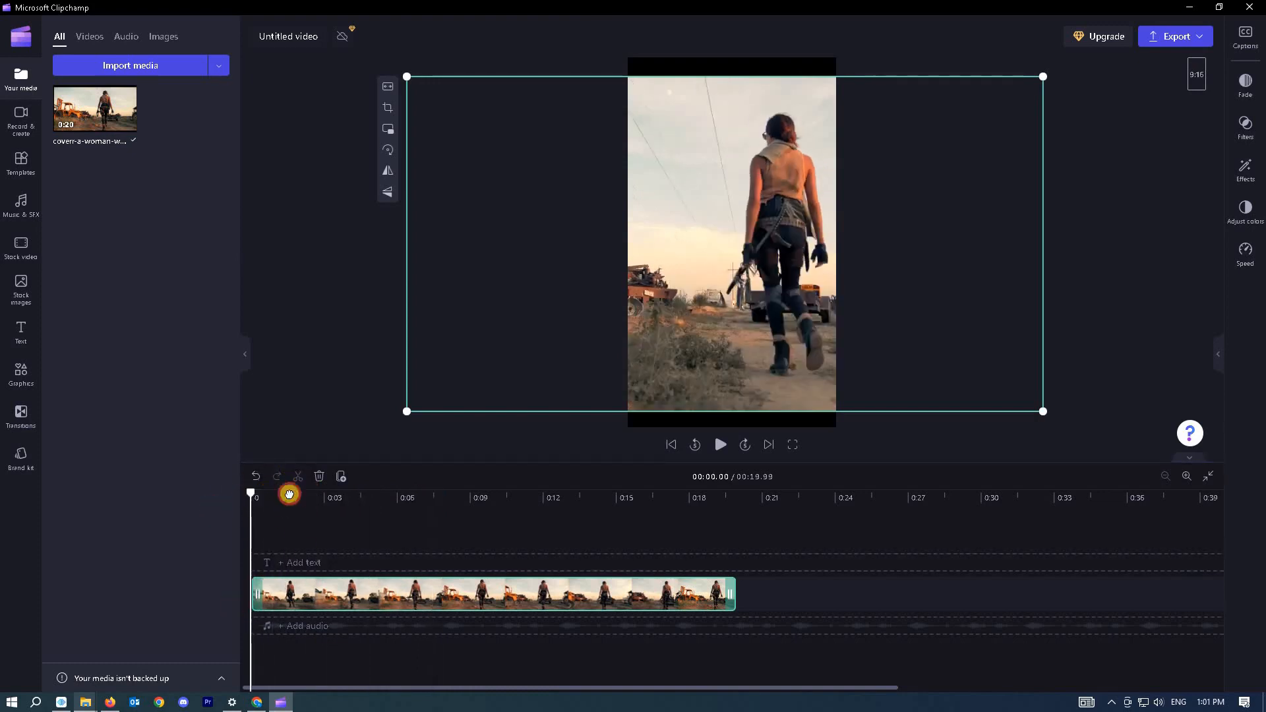
pyautogui.moveTo(285, 494); pyautogui.dragTo(442, 493)
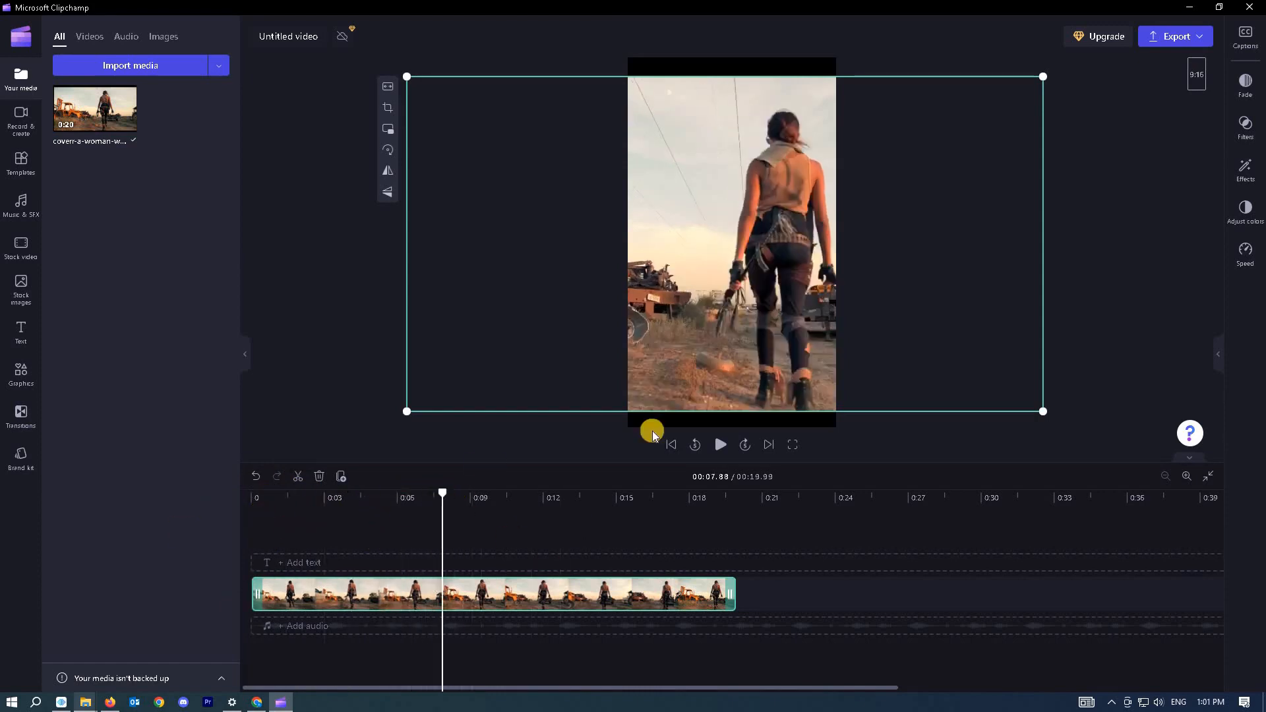
pyautogui.click(298, 478)
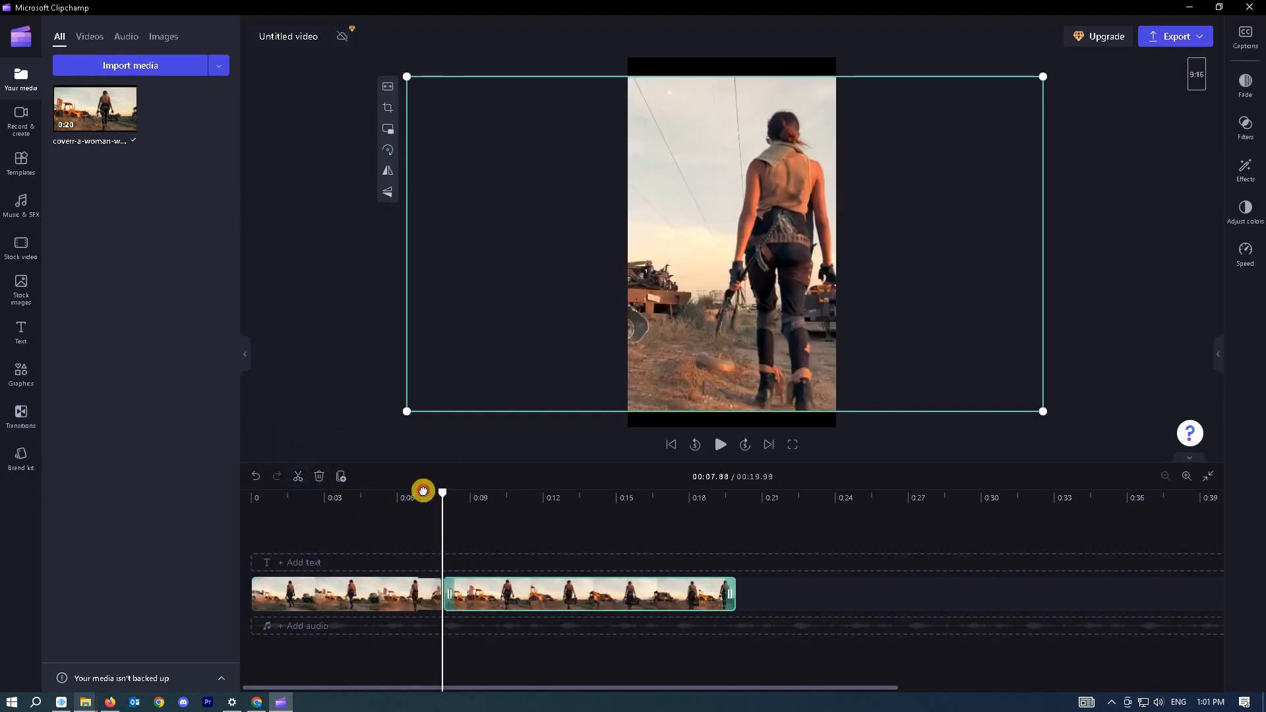
# Move the second clip further along the timeline to open a gap, and delete the gap between the two clips
pyautogui.click(401, 491)
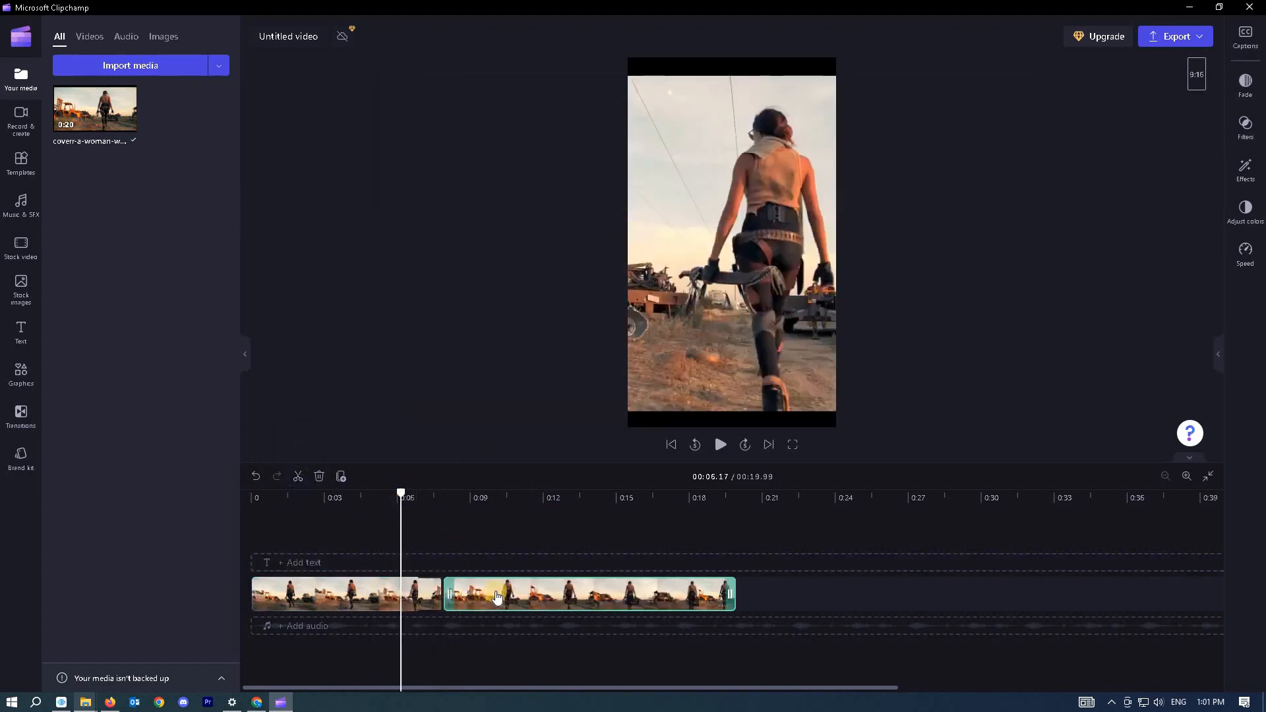
pyautogui.moveTo(508, 589); pyautogui.dragTo(548, 589)
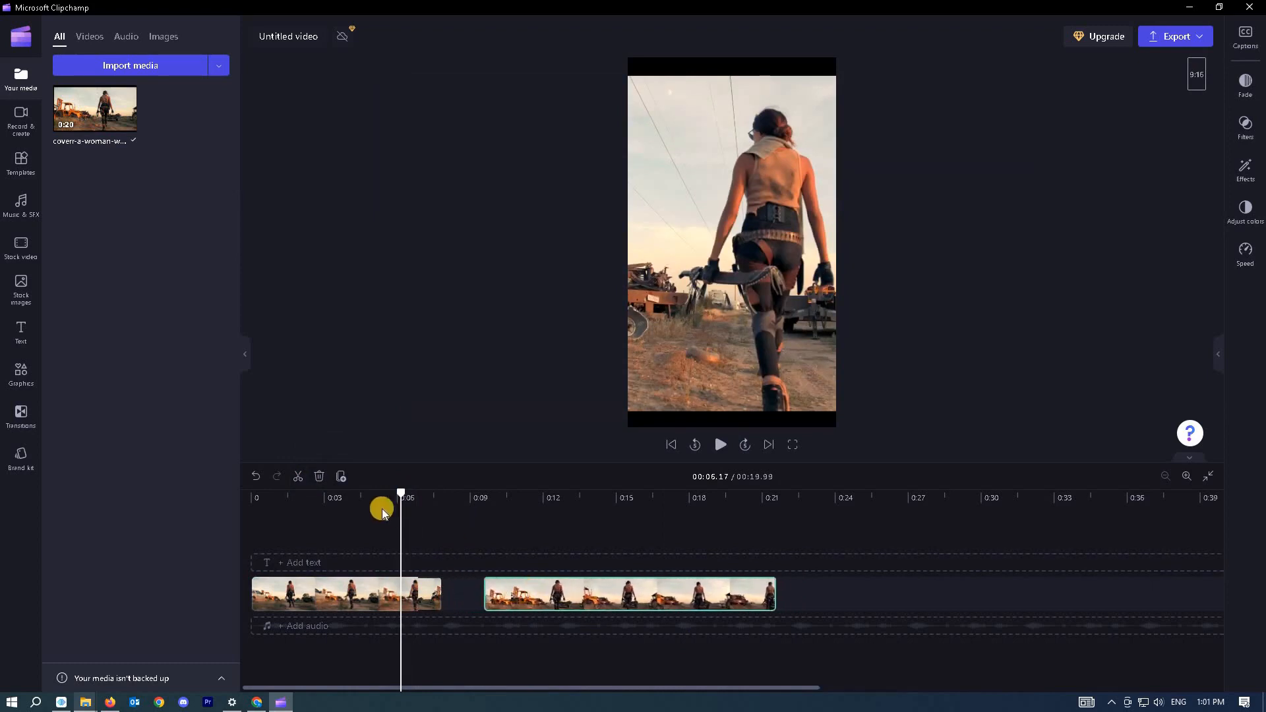
pyautogui.moveTo(401, 489); pyautogui.dragTo(429, 495)
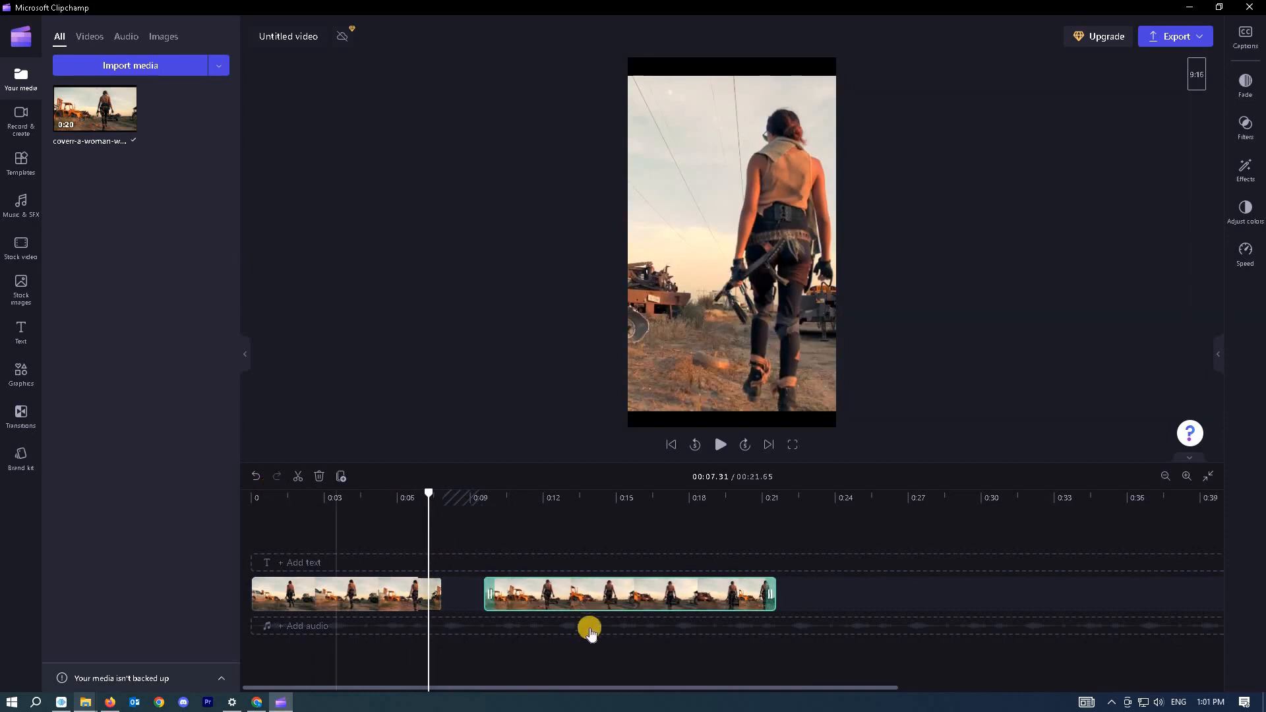
pyautogui.moveTo(586, 595); pyautogui.dragTo(774, 596)
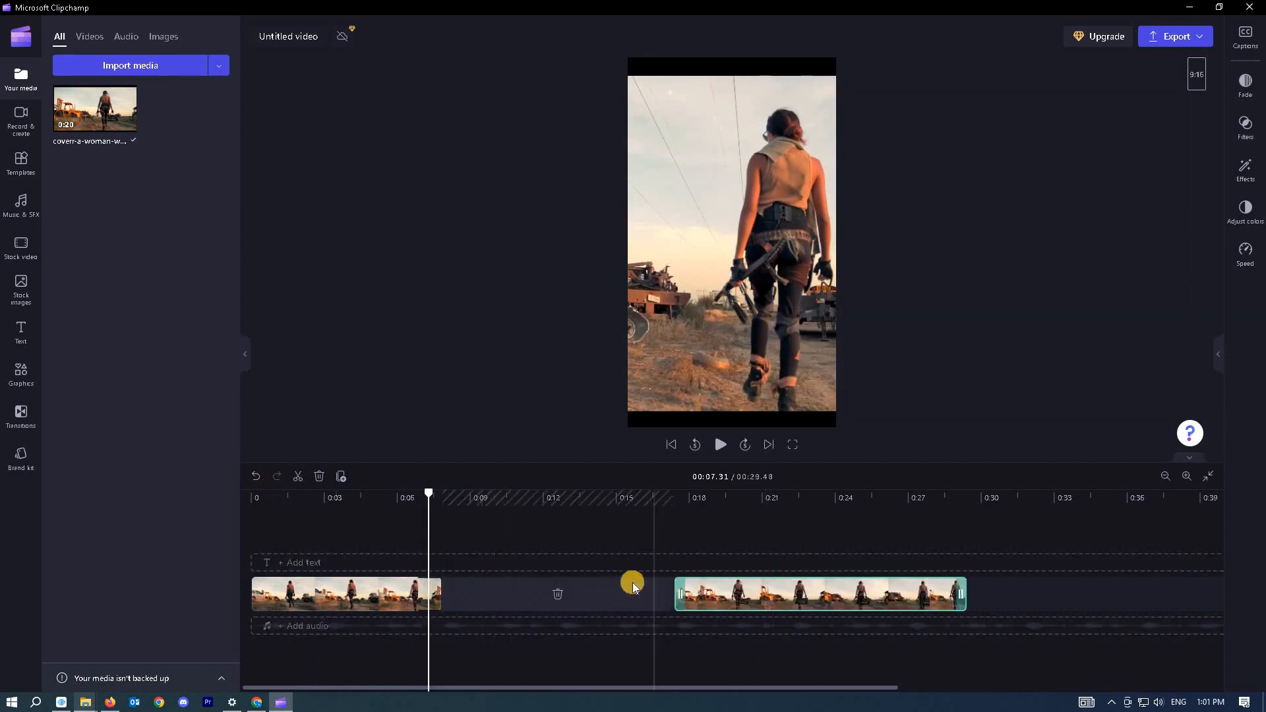
pyautogui.click(559, 594)
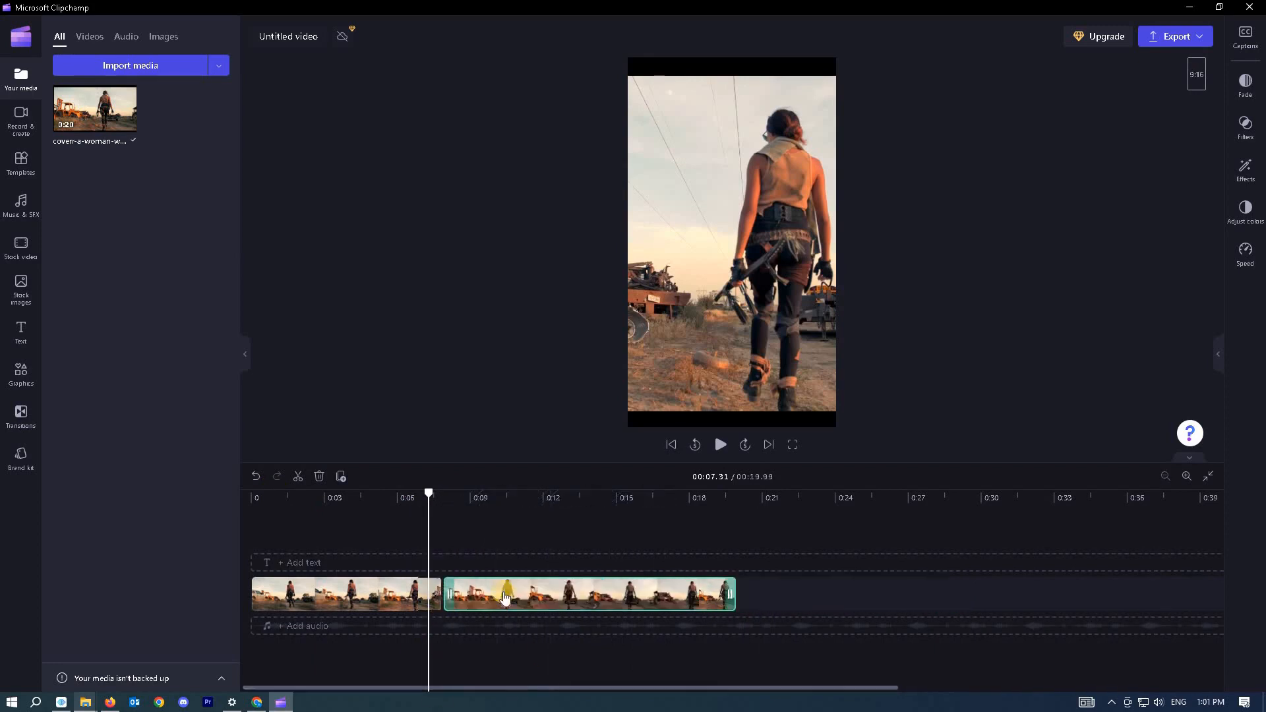
# Undo the gap deletion and the preceding moves of the second clip
pyautogui.click(255, 476)
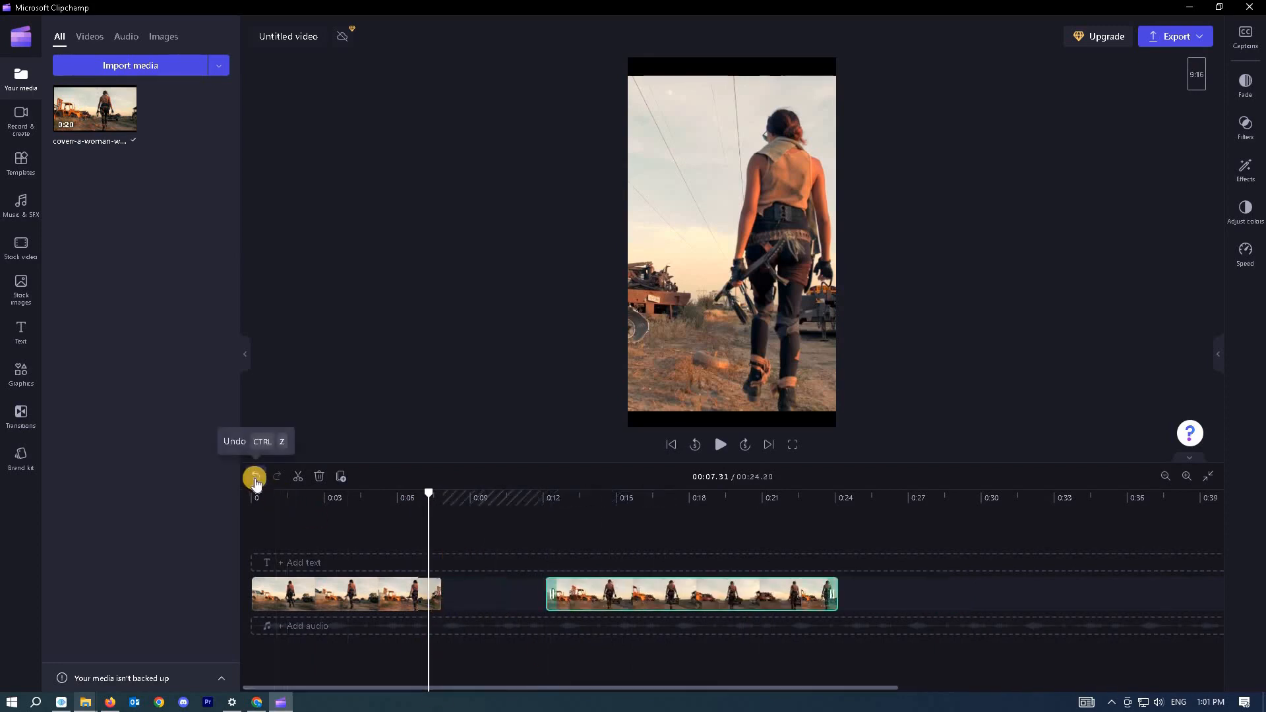
pyautogui.click(255, 479)
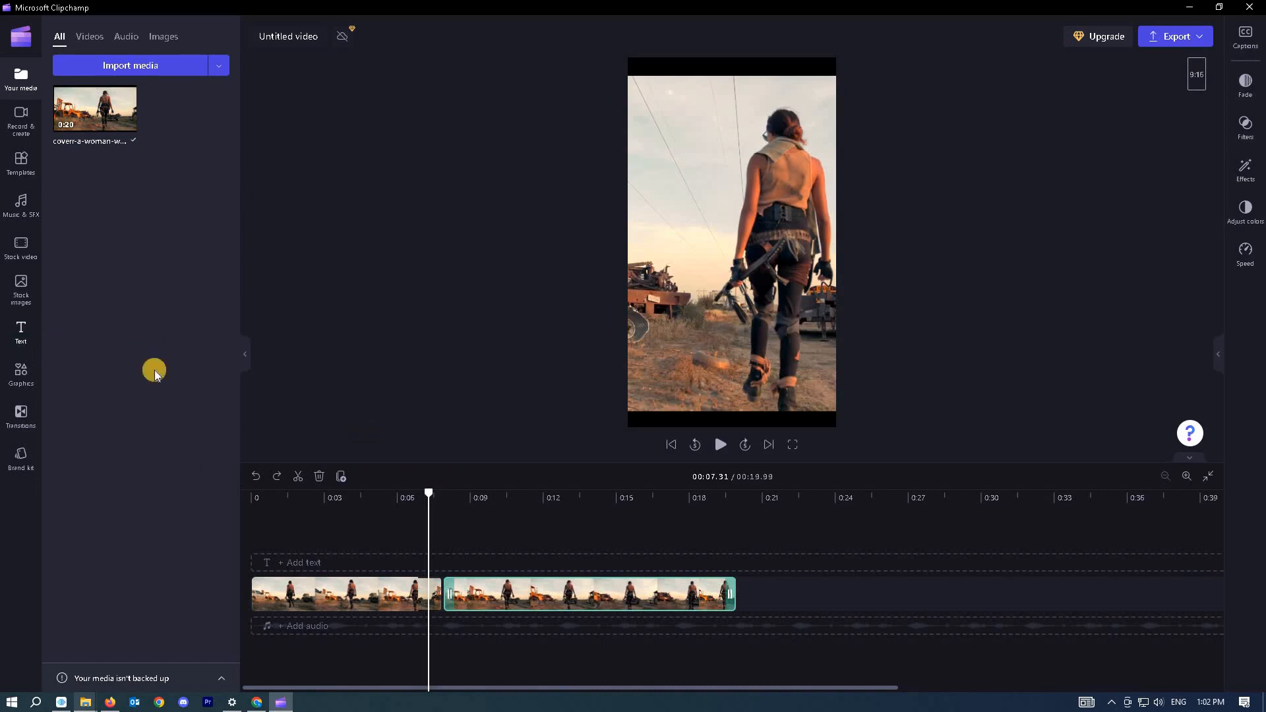
# Add the Two Line title "Fade in and Zoom" above the clips at 00:07.31
pyautogui.click(21, 335)
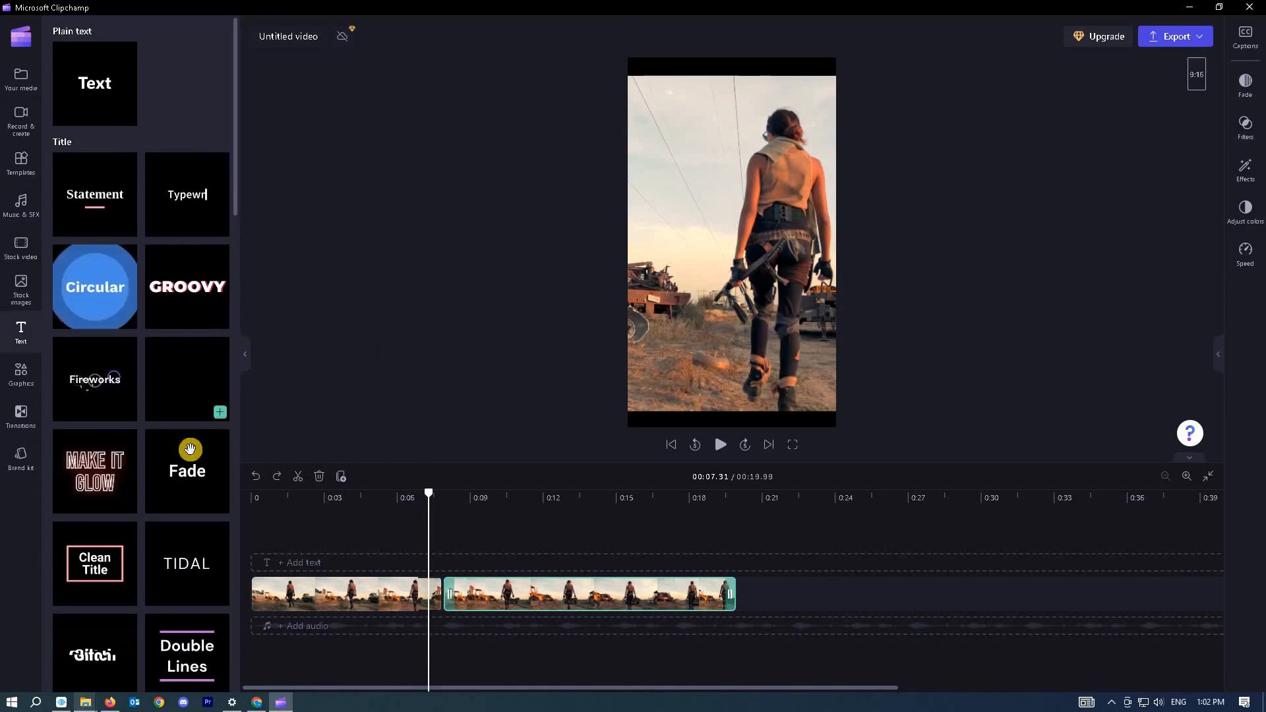
pyautogui.scroll(-3, 106, 455)
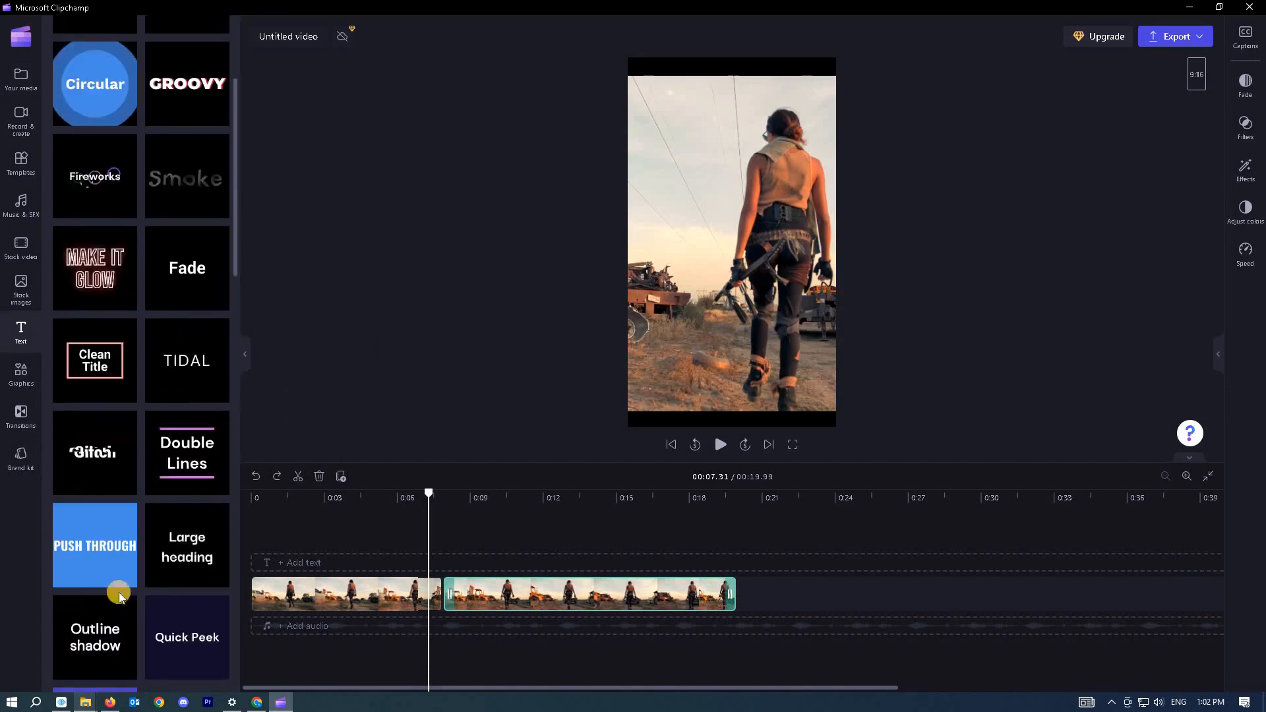
pyautogui.scroll(-3, 99, 613)
pyautogui.scroll(-3, 132, 521)
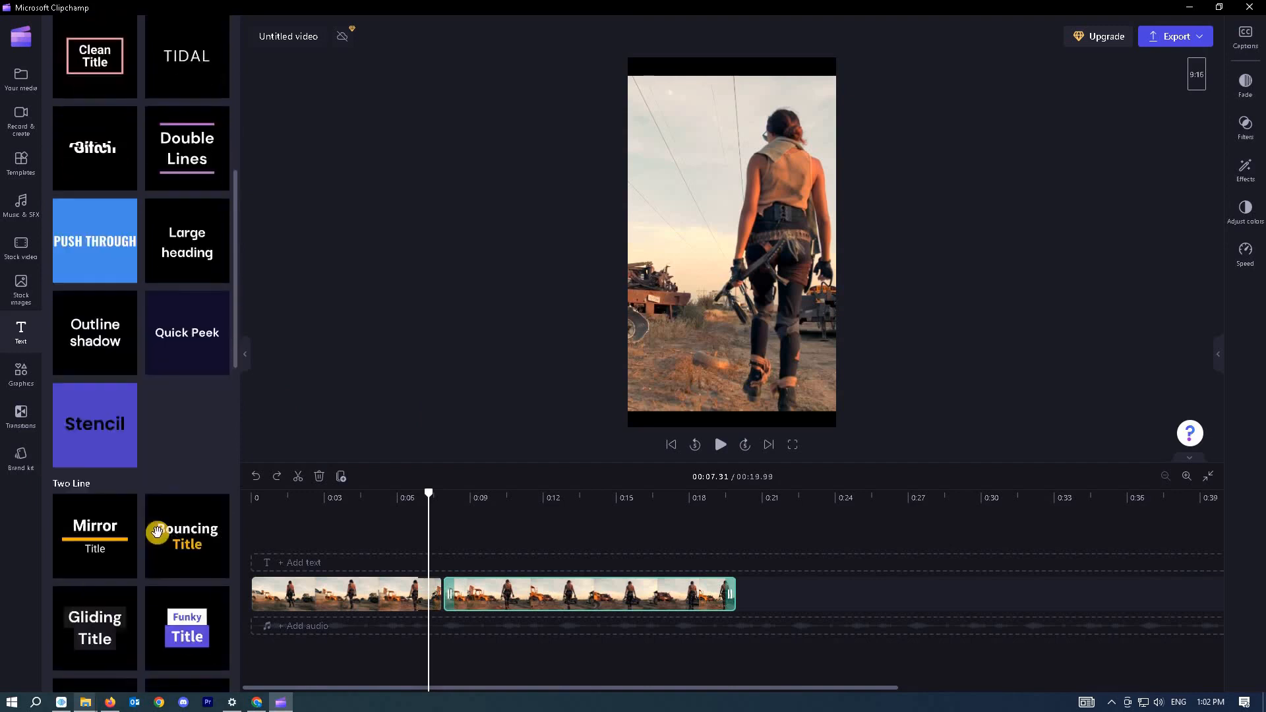
pyautogui.scroll(-3, 172, 591)
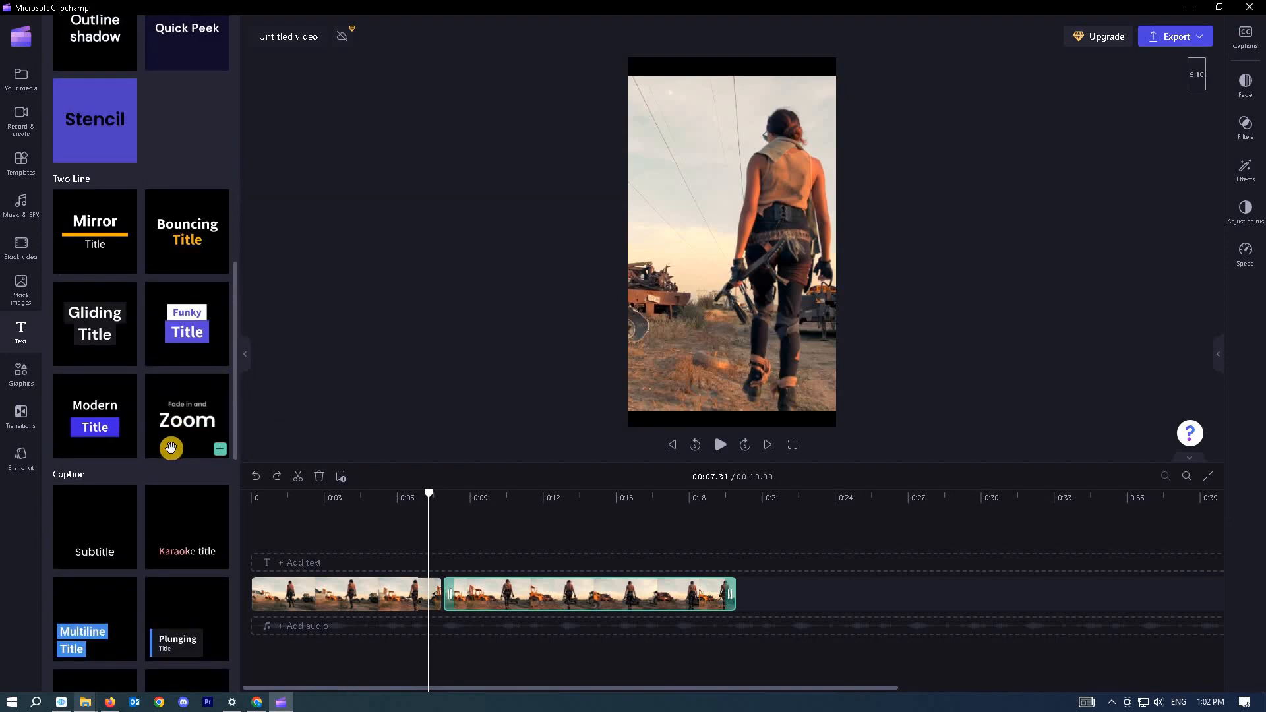
pyautogui.moveTo(171, 449); pyautogui.dragTo(699, 357)
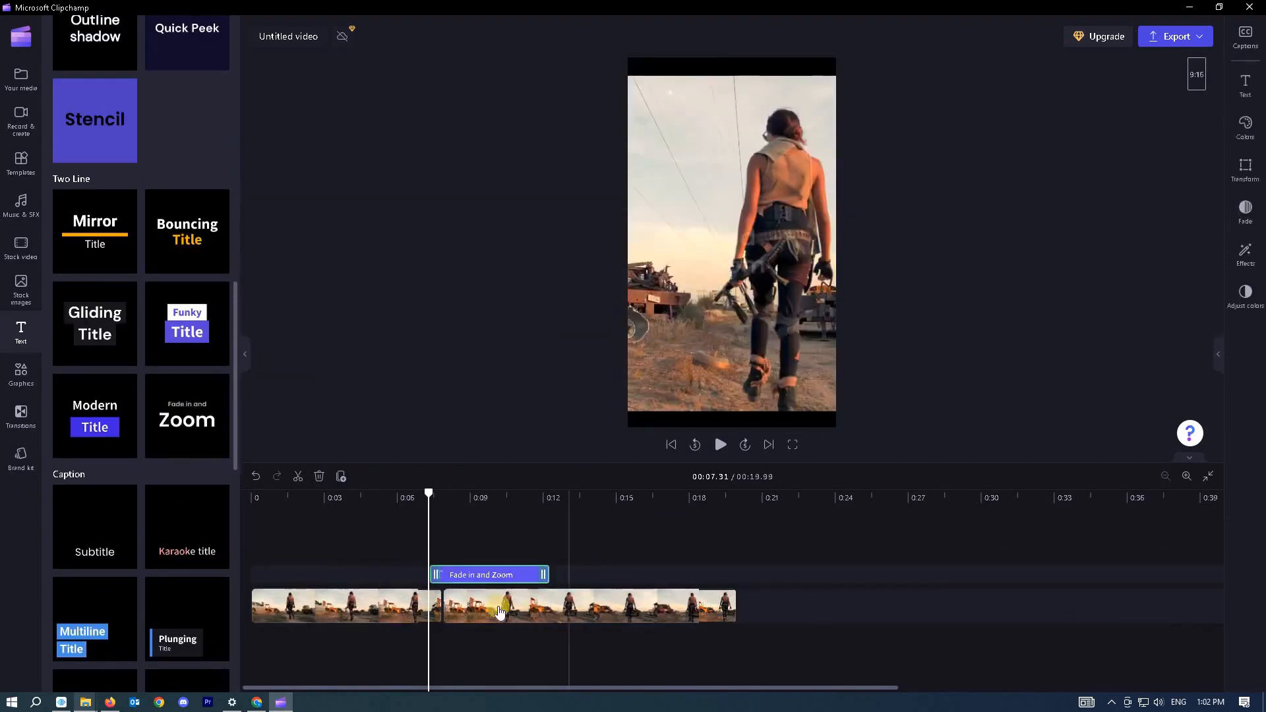
# Shift the "Fade in and Zoom" title to begin shortly after the second clip starts, and preview it at 00:09.94
pyautogui.moveTo(444, 574); pyautogui.dragTo(384, 574)
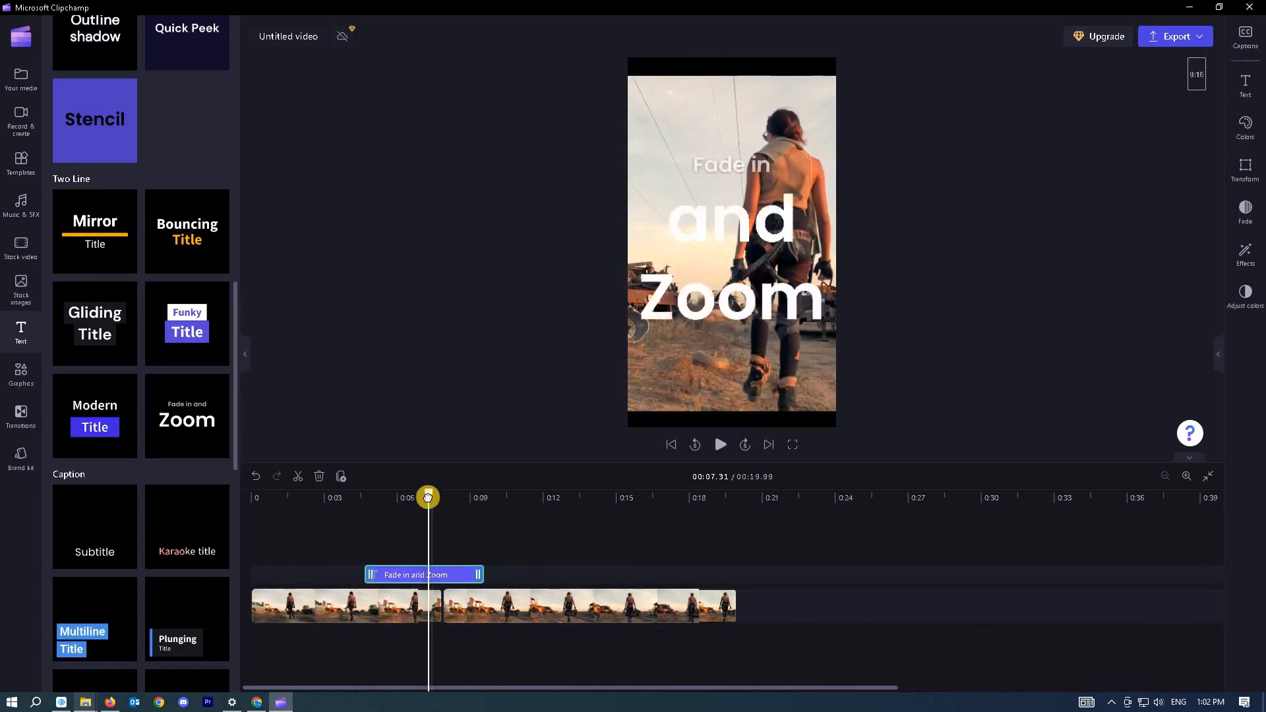
pyautogui.moveTo(428, 497); pyautogui.dragTo(365, 496)
pyautogui.moveTo(361, 496); pyautogui.dragTo(384, 497)
pyautogui.moveTo(405, 574); pyautogui.dragTo(502, 571)
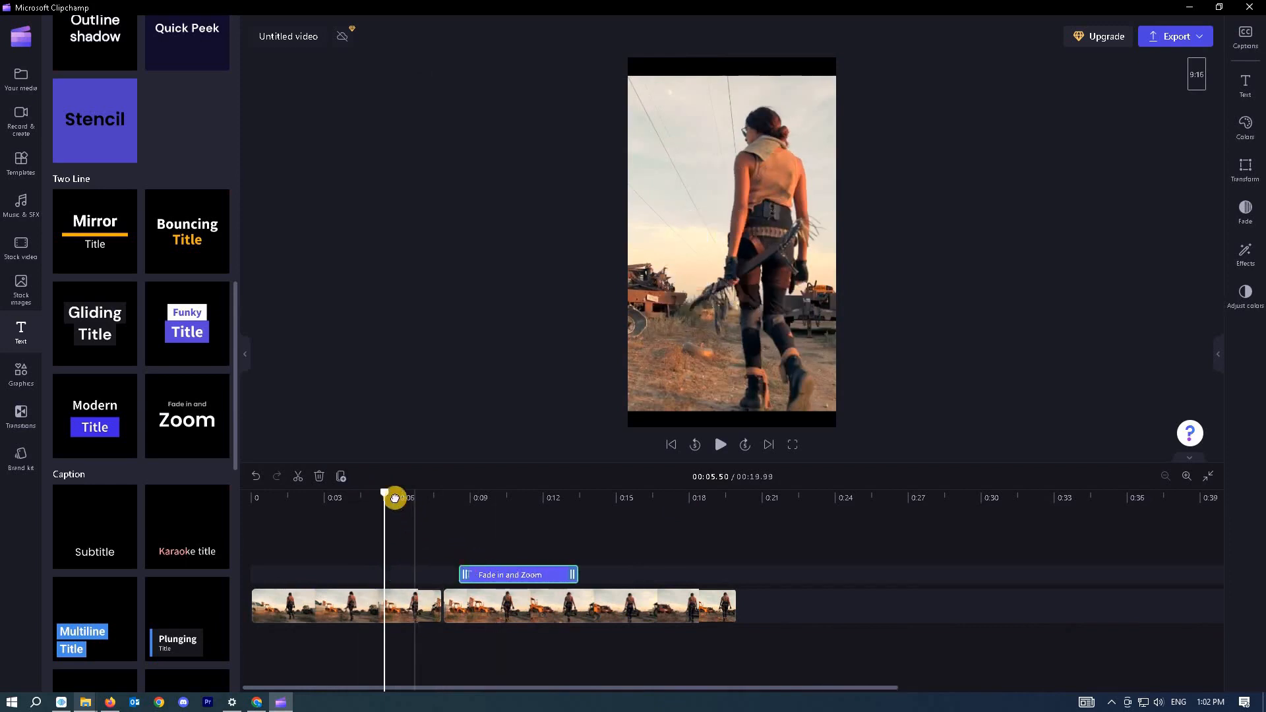
pyautogui.moveTo(424, 495); pyautogui.dragTo(492, 495)
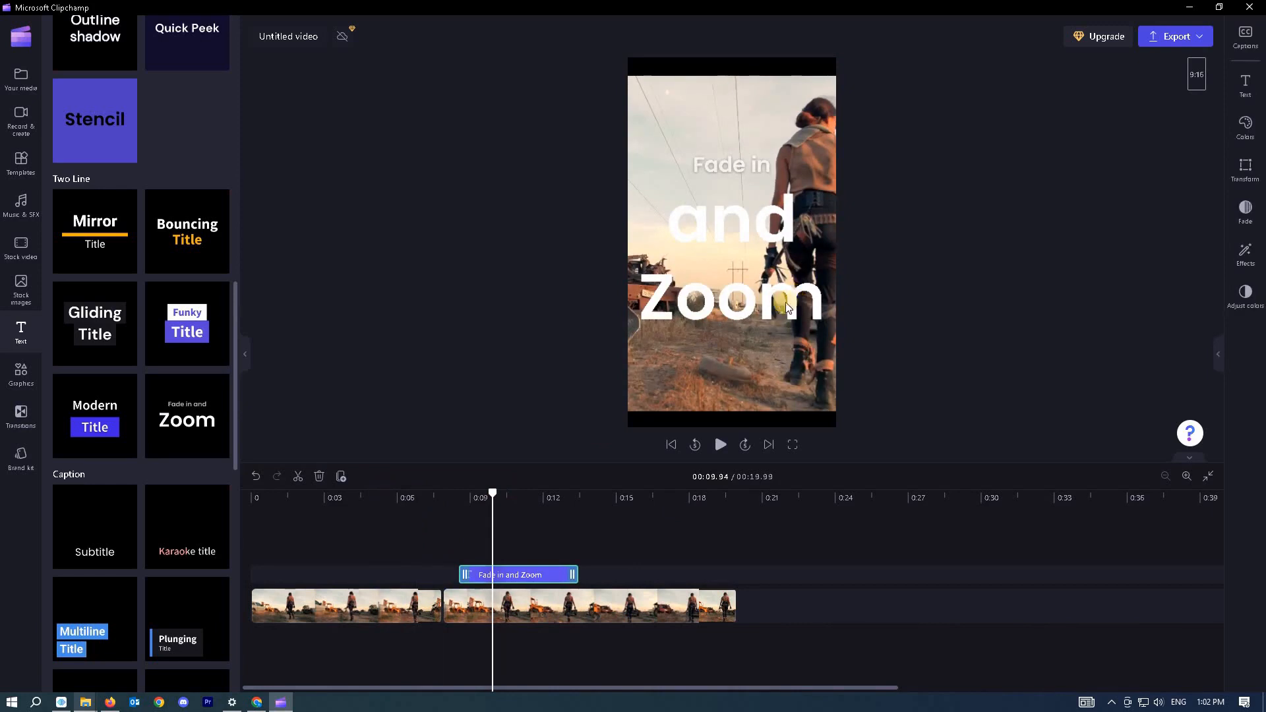
# Replace the wording of the "Fade in and Zoom" title with "Dramatic Text"
pyautogui.click(1246, 87)
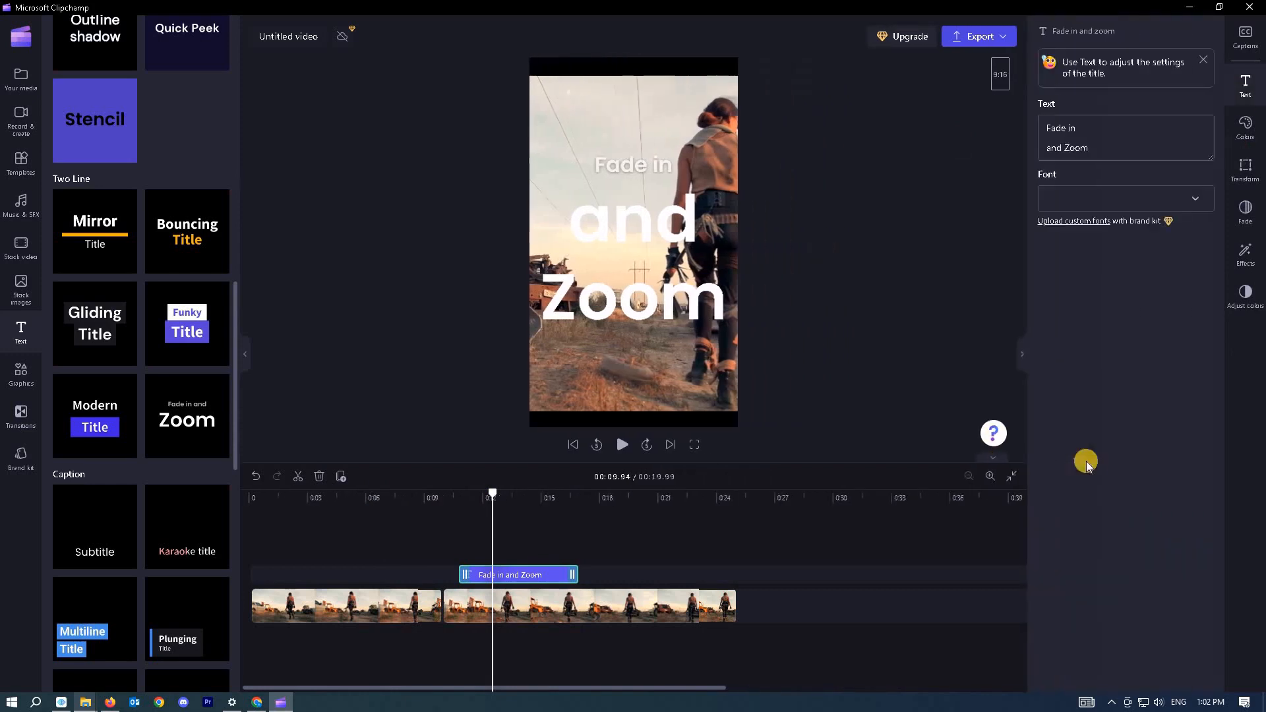
pyautogui.click(1159, 133)
pyautogui.hotkey('ctrl', 'a')
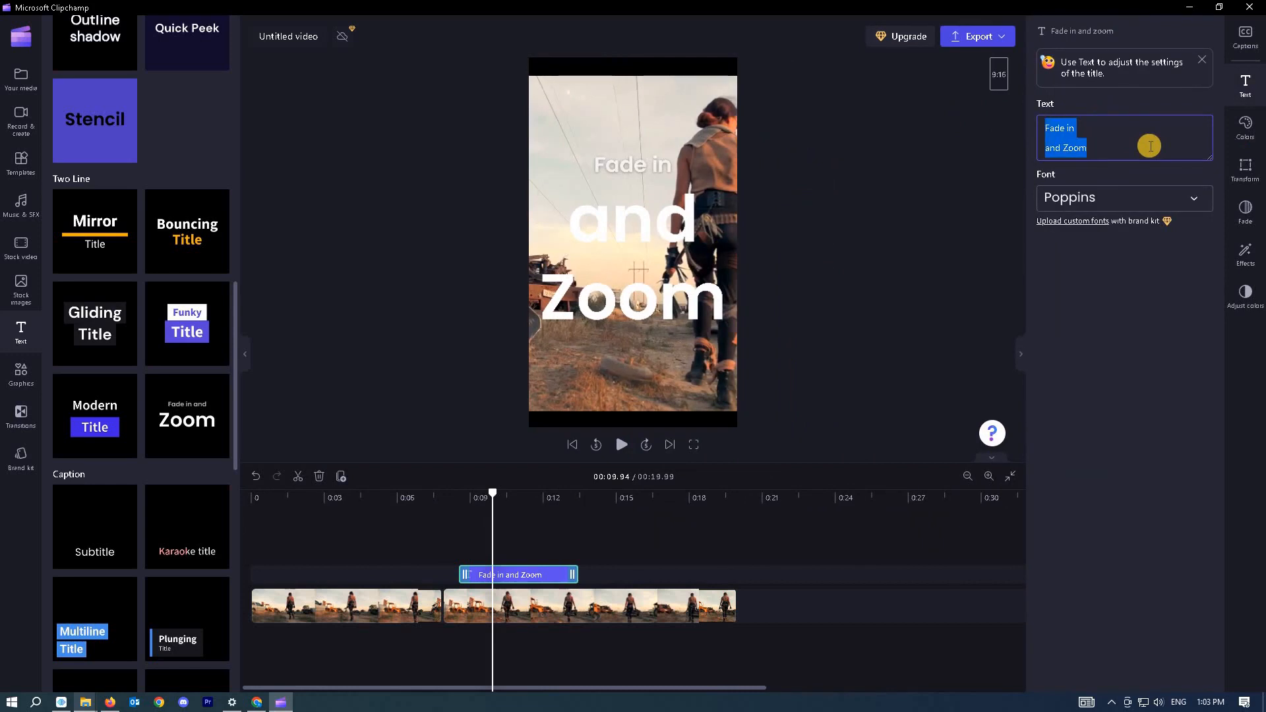
pyautogui.write('D')
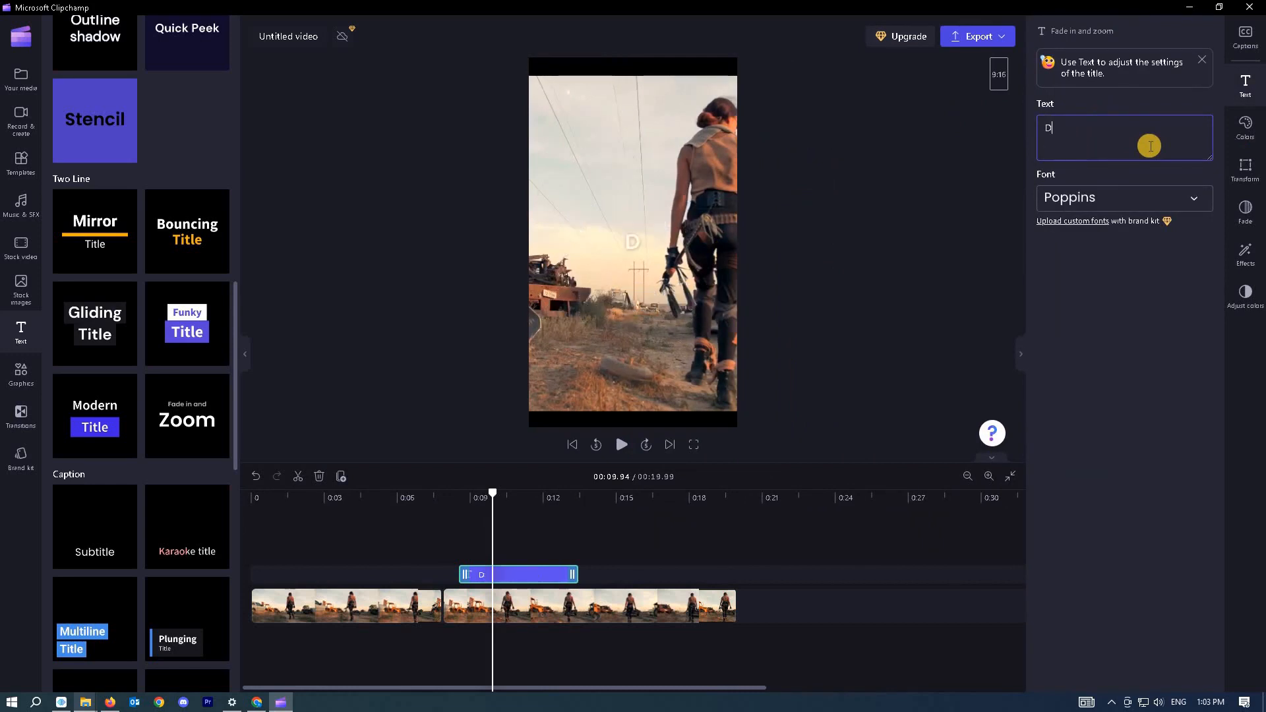
pyautogui.write('ramatic Text')
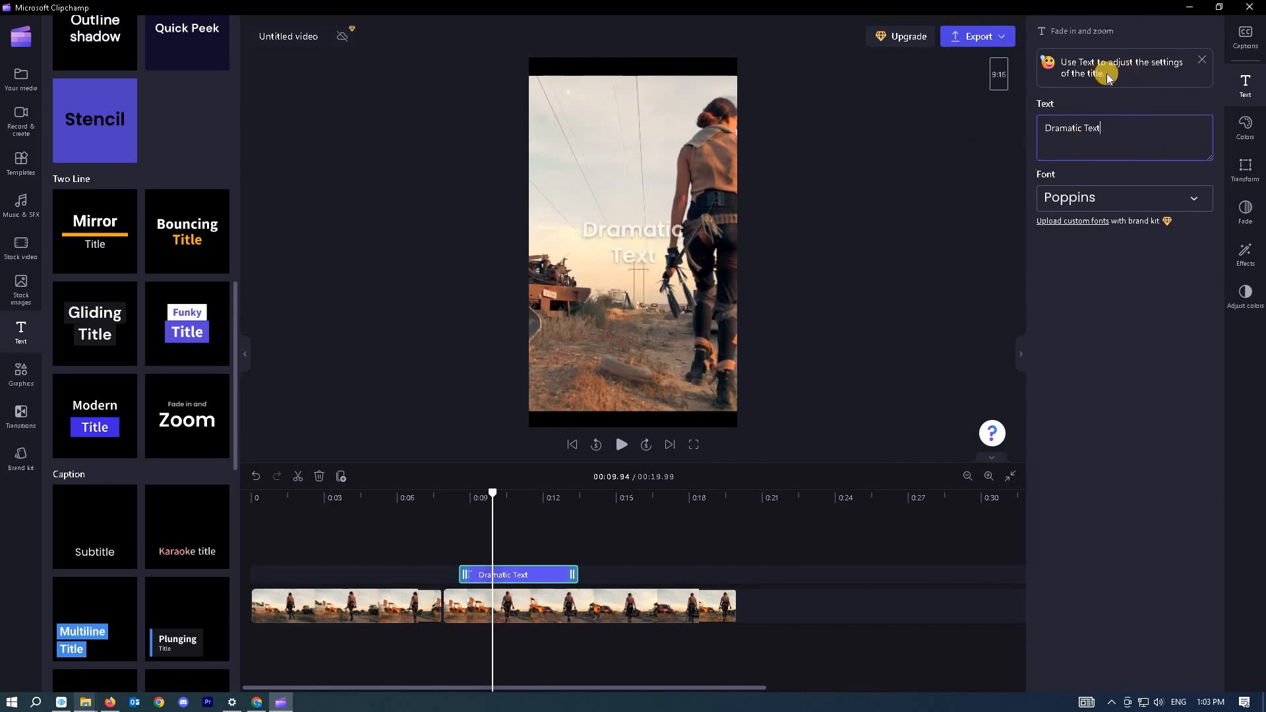
pyautogui.click(1135, 415)
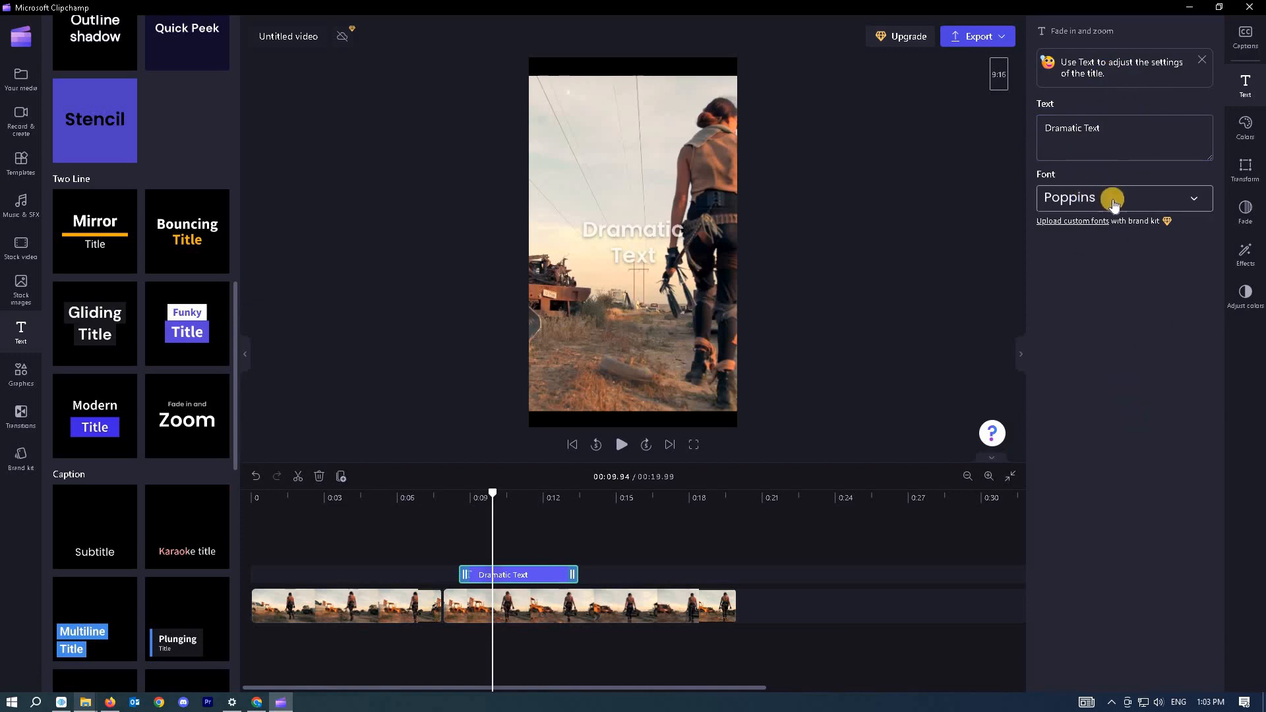
# Try the Anton font on the "Dramatic Text" title, and change it to Spicy Rice
pyautogui.click(1160, 201)
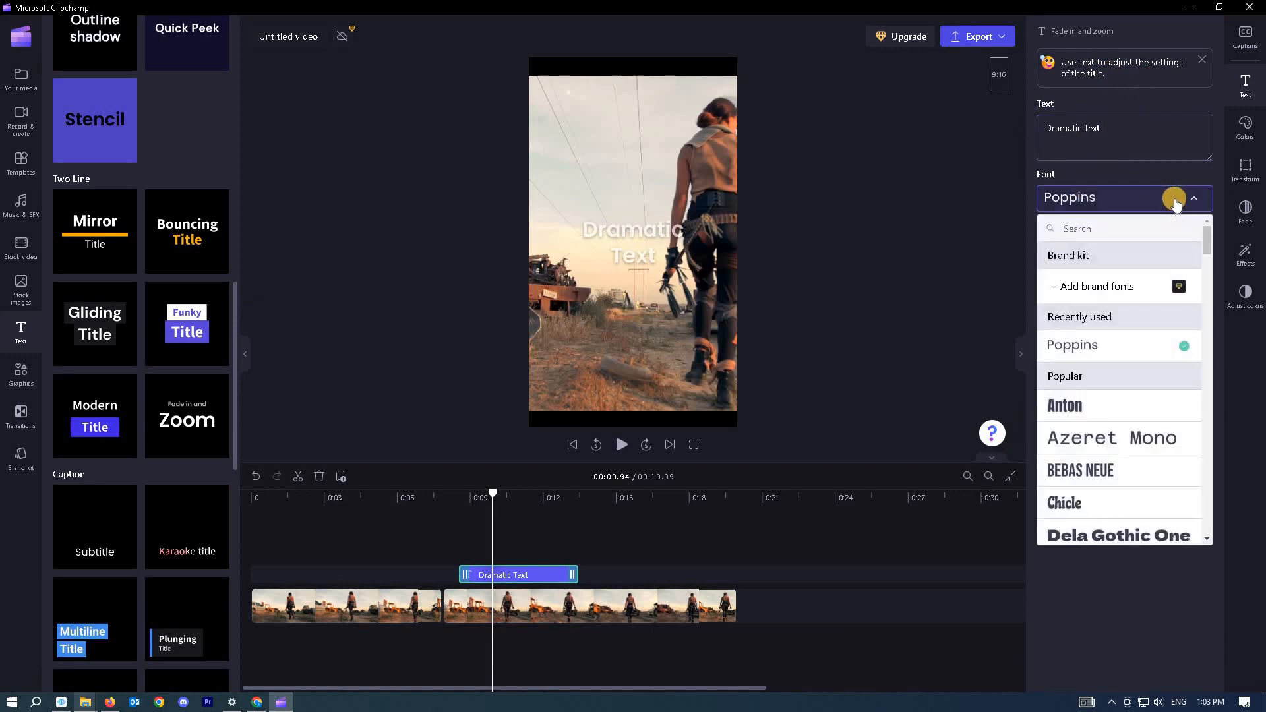
pyautogui.click(1098, 412)
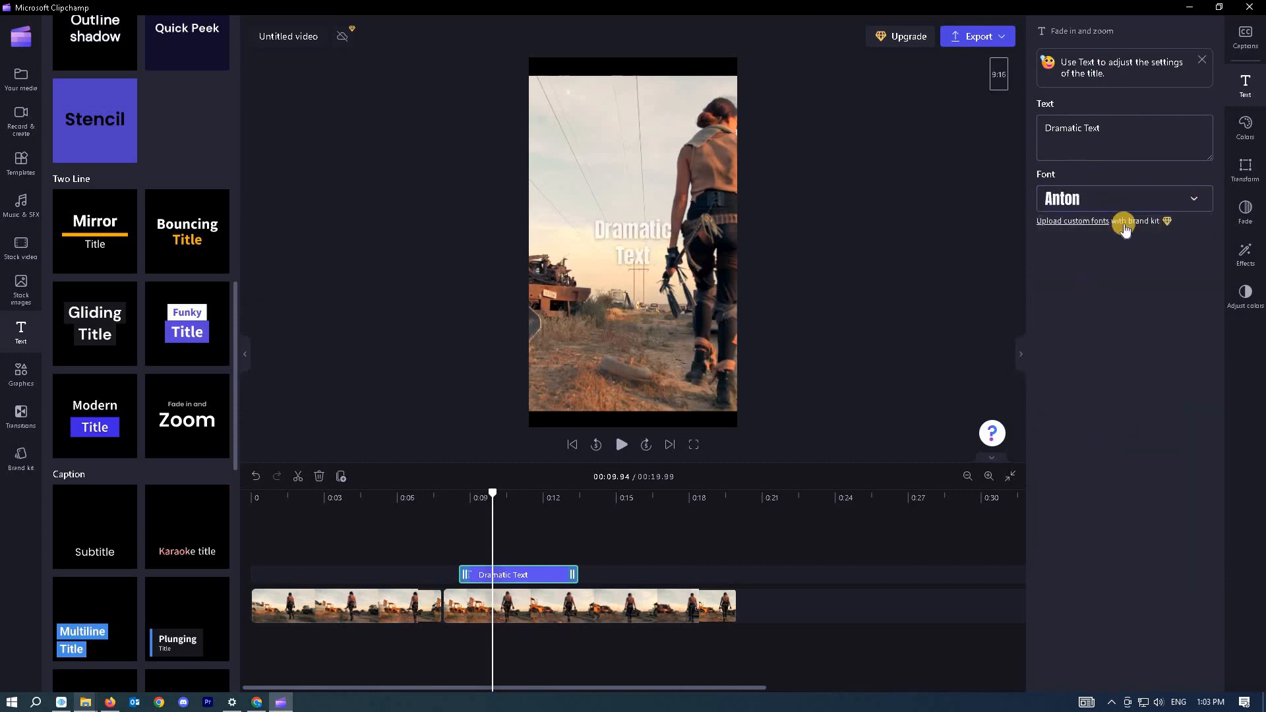
pyautogui.click(1176, 199)
pyautogui.scroll(-1, 1168, 503)
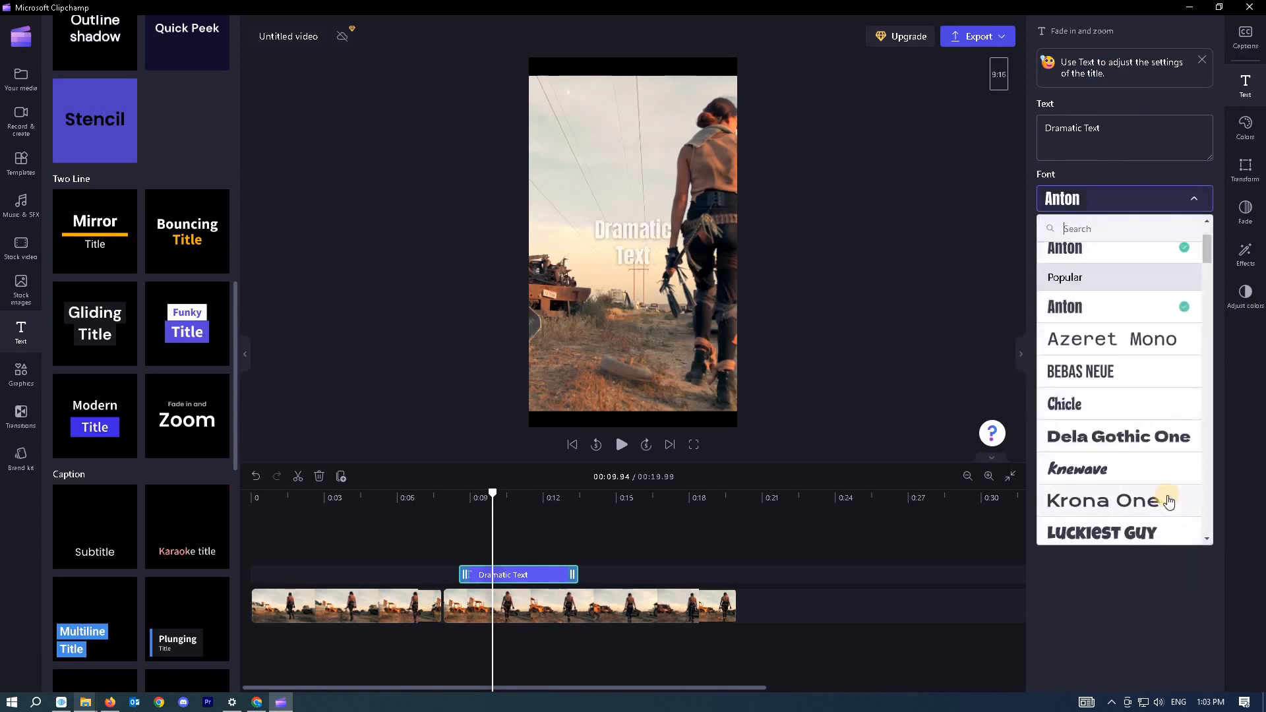
pyautogui.scroll(-1, 1169, 502)
pyautogui.scroll(-1, 1123, 490)
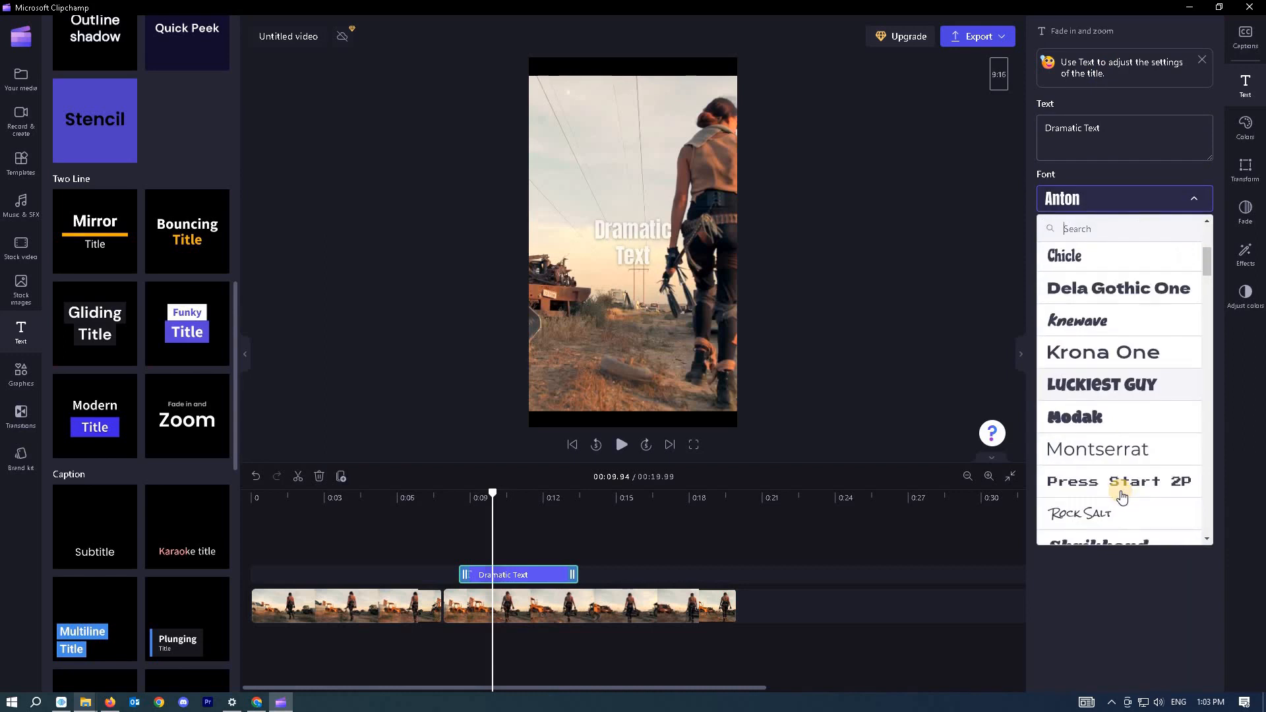
pyautogui.scroll(1, 1134, 435)
pyautogui.scroll(-6, 1148, 429)
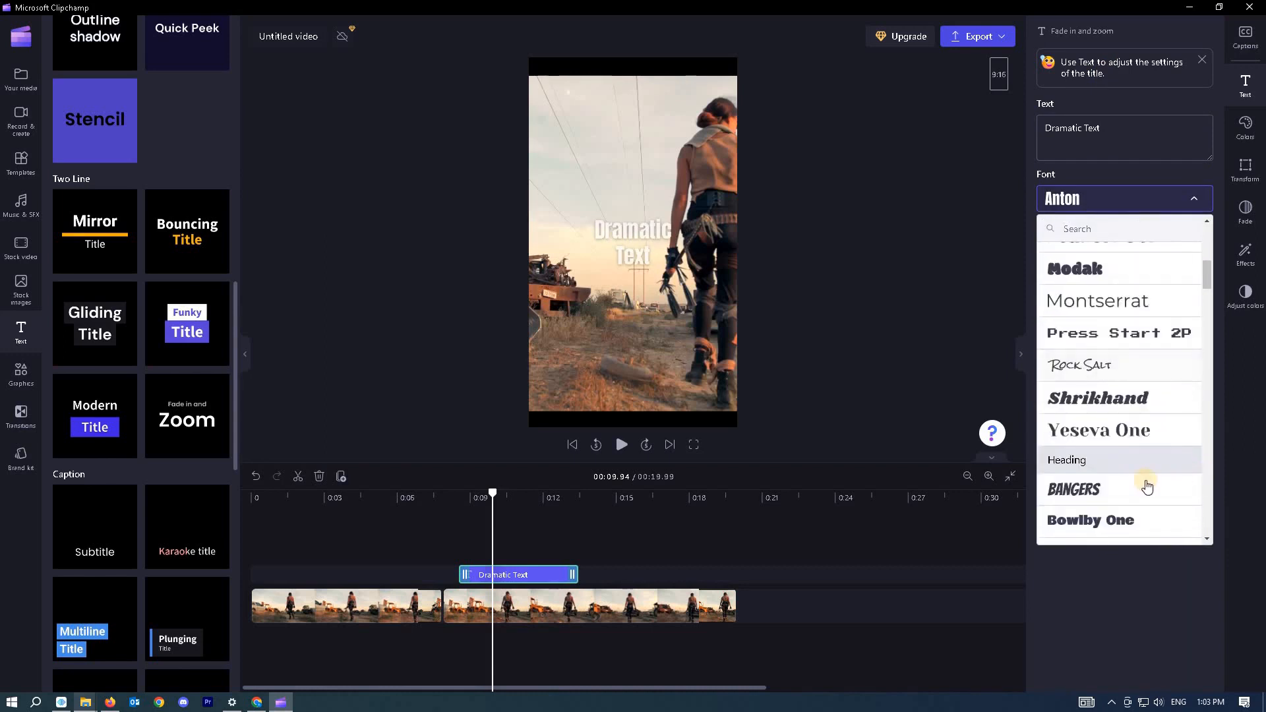
pyautogui.scroll(-5, 1151, 484)
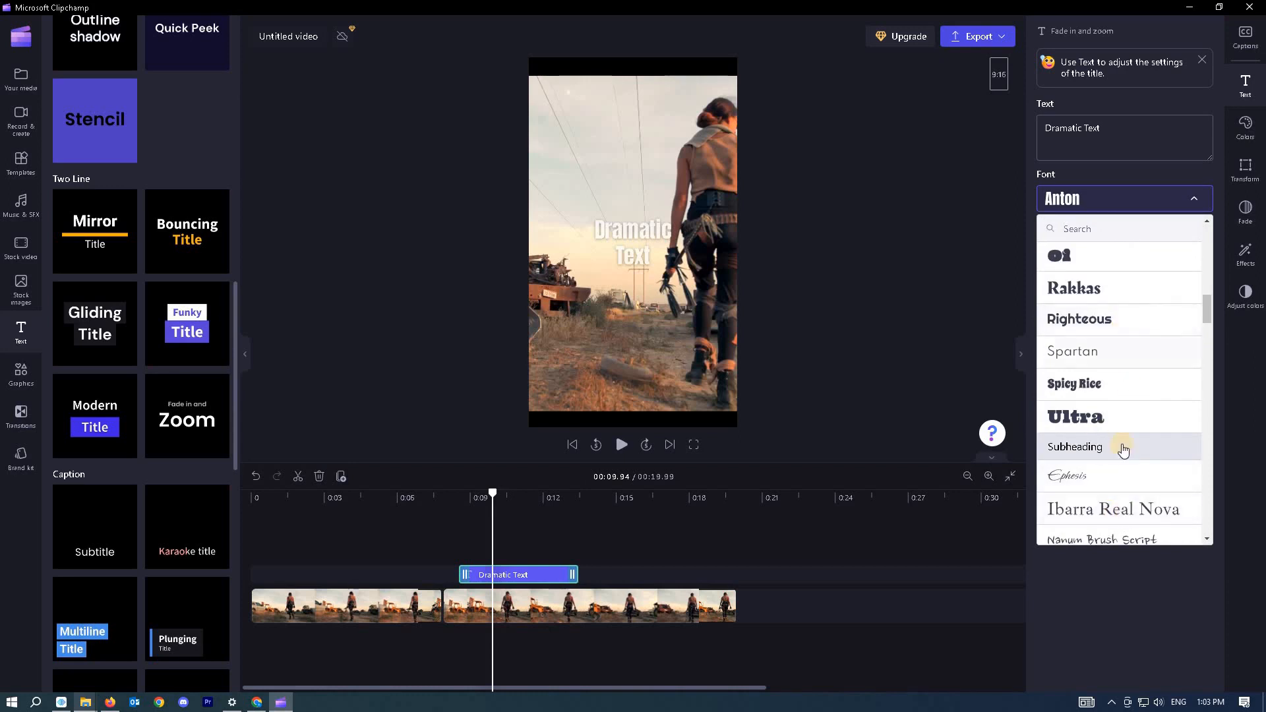
pyautogui.click(1089, 390)
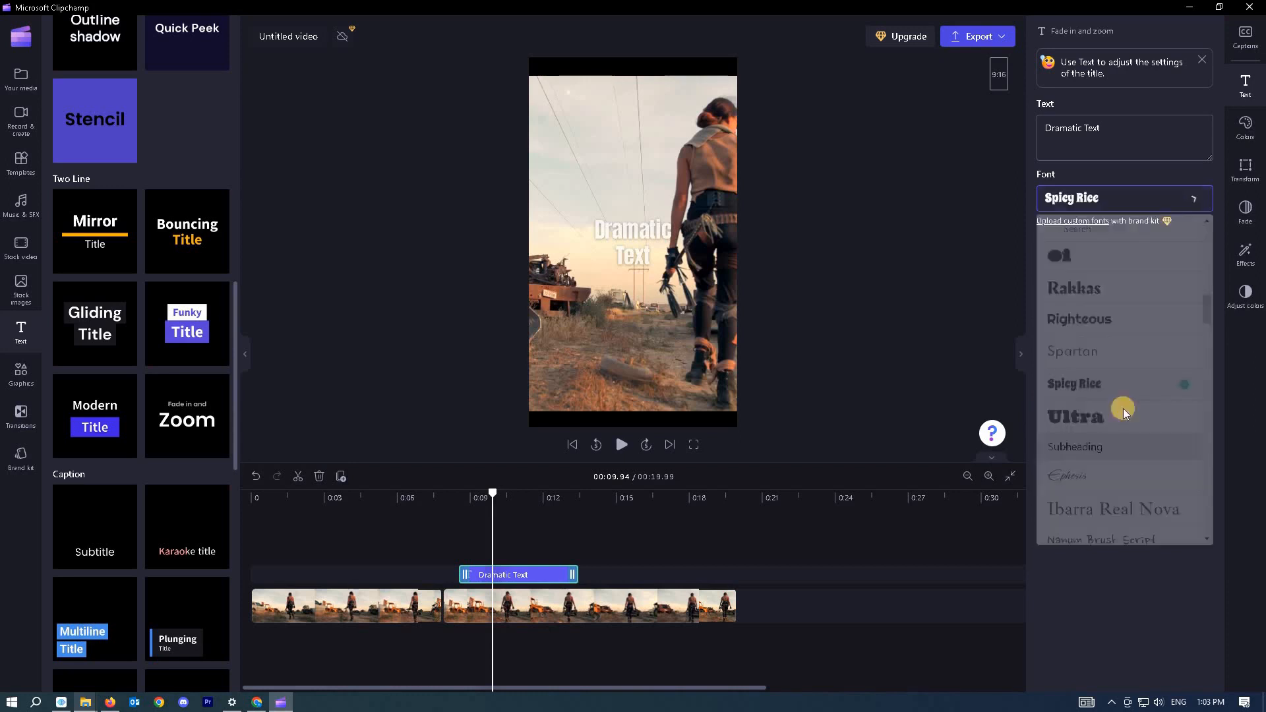
# Try to select the title text directly in the video preview, and reselect the title on the timeline
pyautogui.click(651, 249)
pyautogui.click(649, 248)
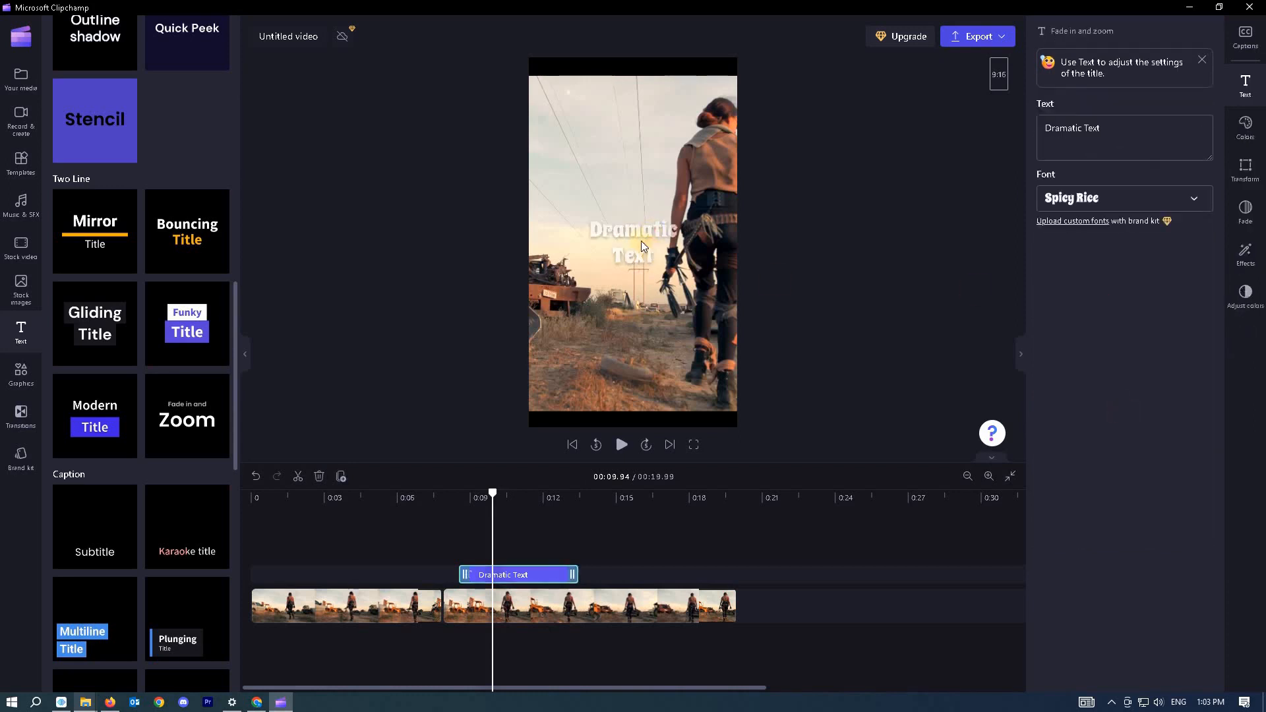
pyautogui.click(623, 238)
pyautogui.click(622, 237)
pyautogui.click(621, 236)
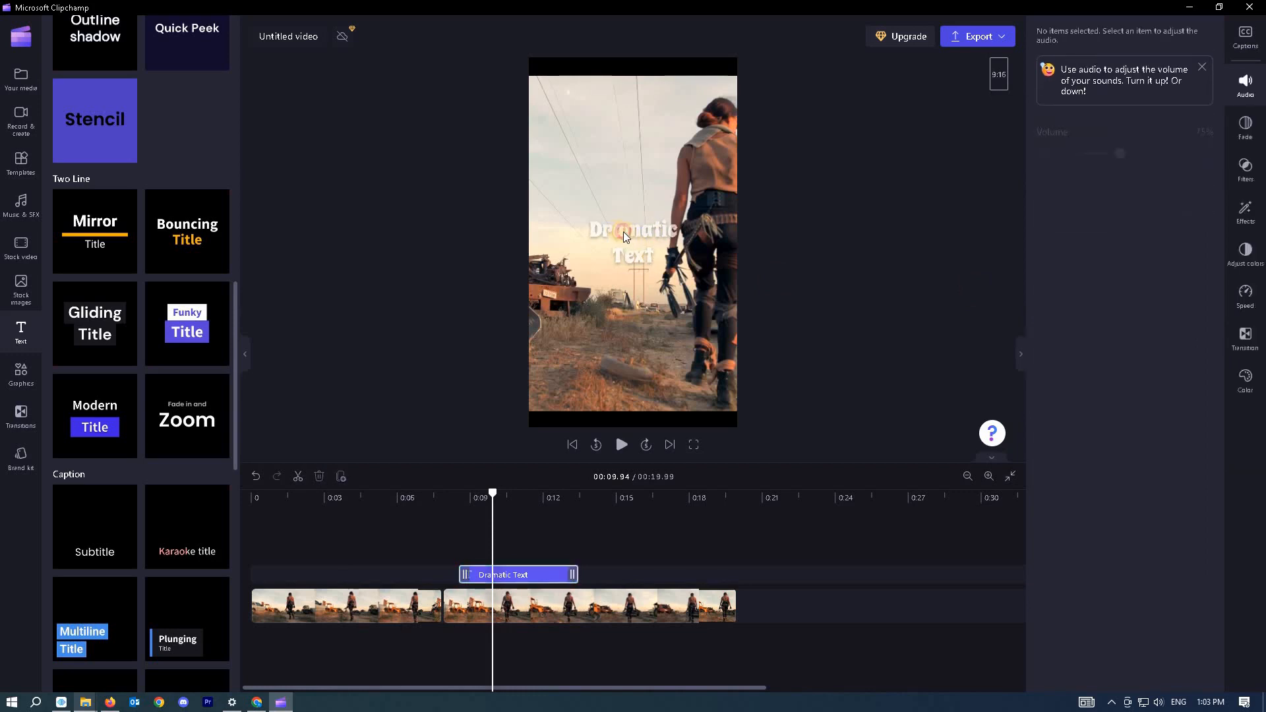
pyautogui.click(623, 235)
pyautogui.click(652, 234)
pyautogui.click(518, 576)
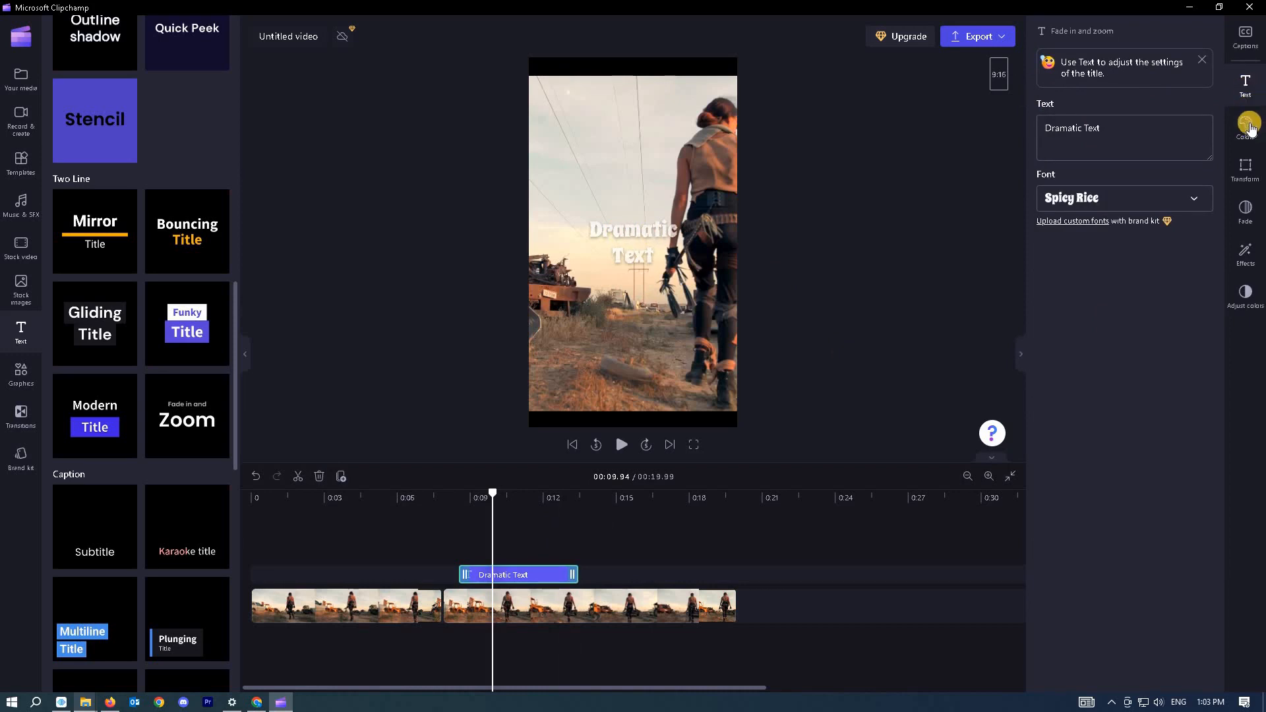
# Try the title in several corner and edge positions of the frame, and return it to the centre
pyautogui.click(1249, 124)
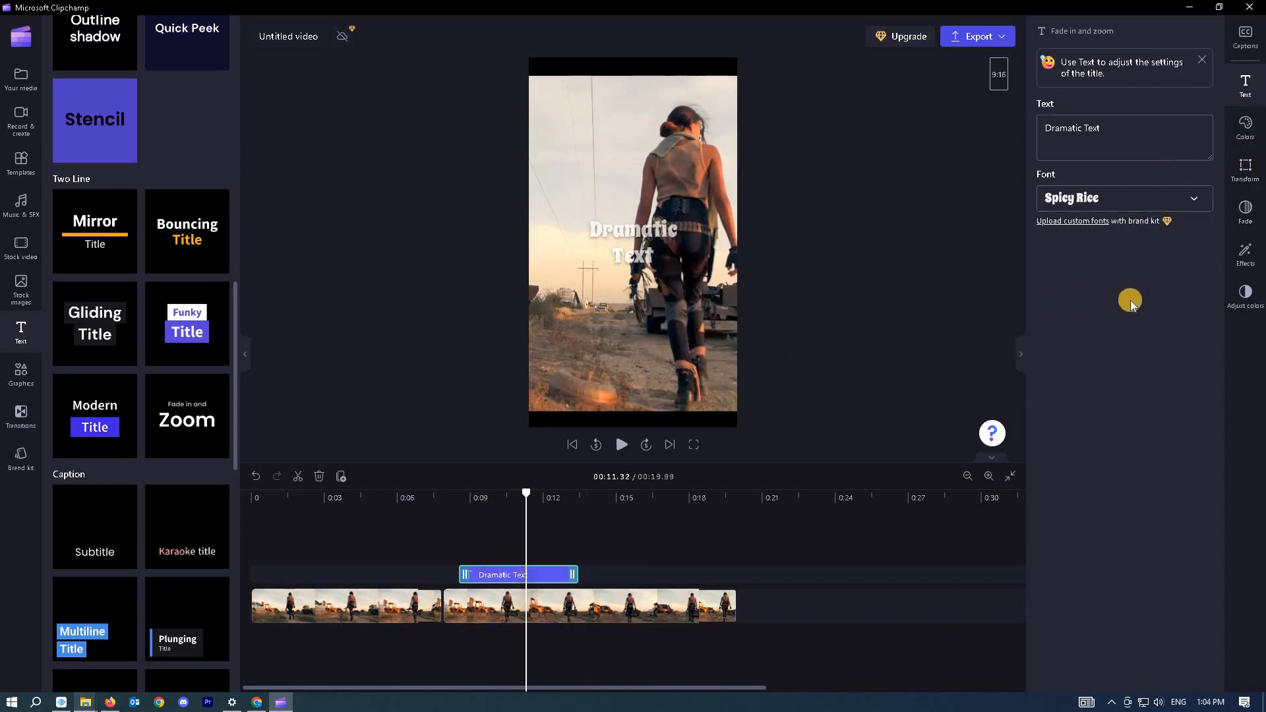
pyautogui.click(1234, 166)
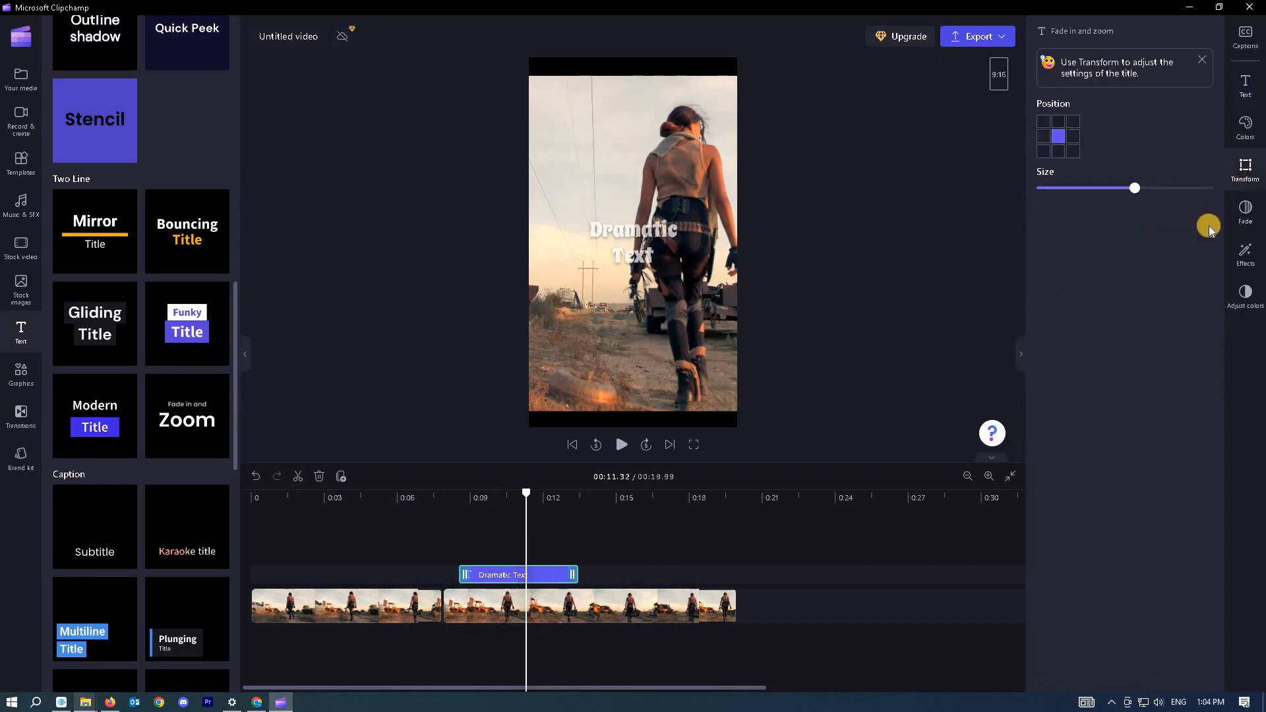
pyautogui.click(1044, 122)
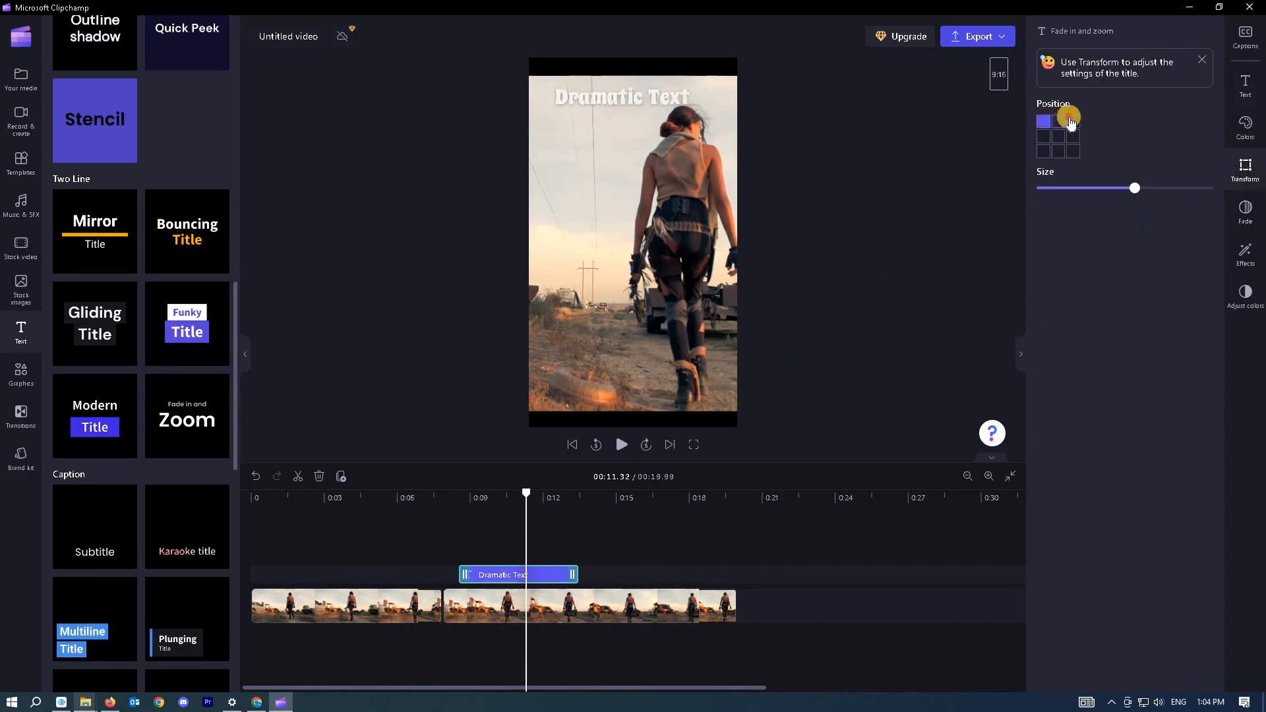
pyautogui.click(1073, 122)
pyautogui.click(1073, 136)
pyautogui.click(1073, 151)
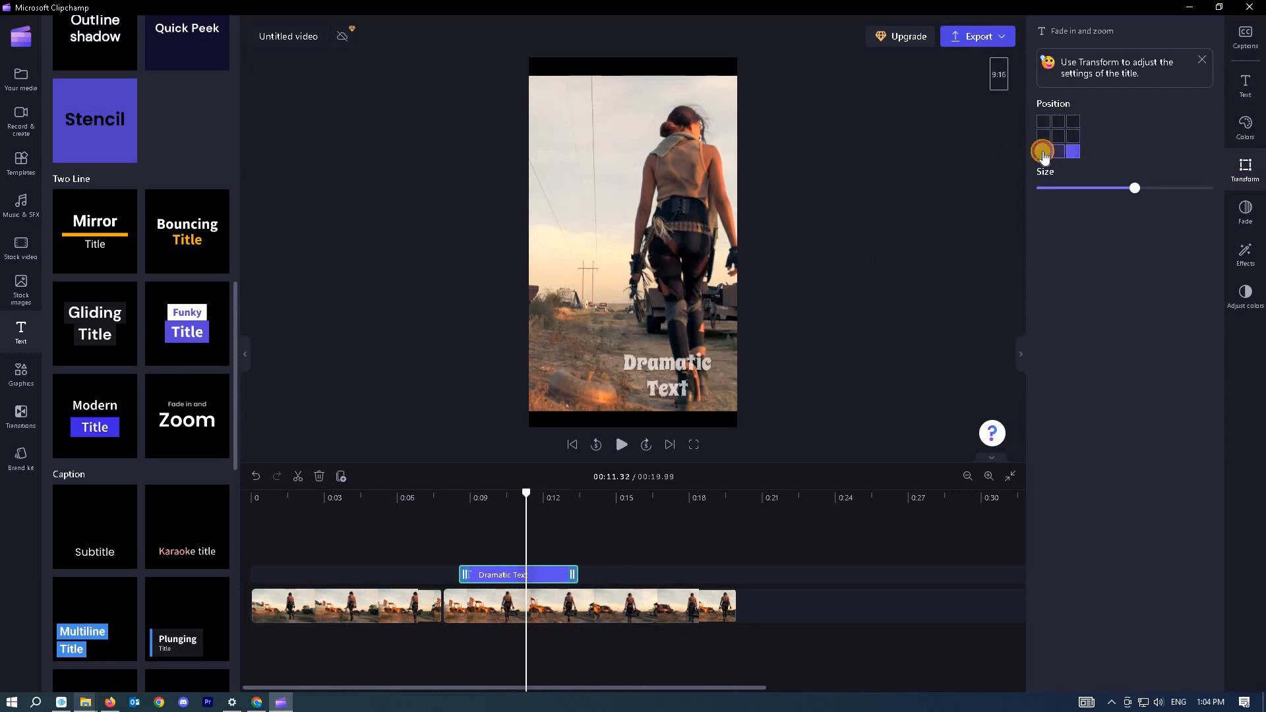
pyautogui.click(1058, 151)
pyautogui.click(1044, 138)
pyautogui.click(1058, 137)
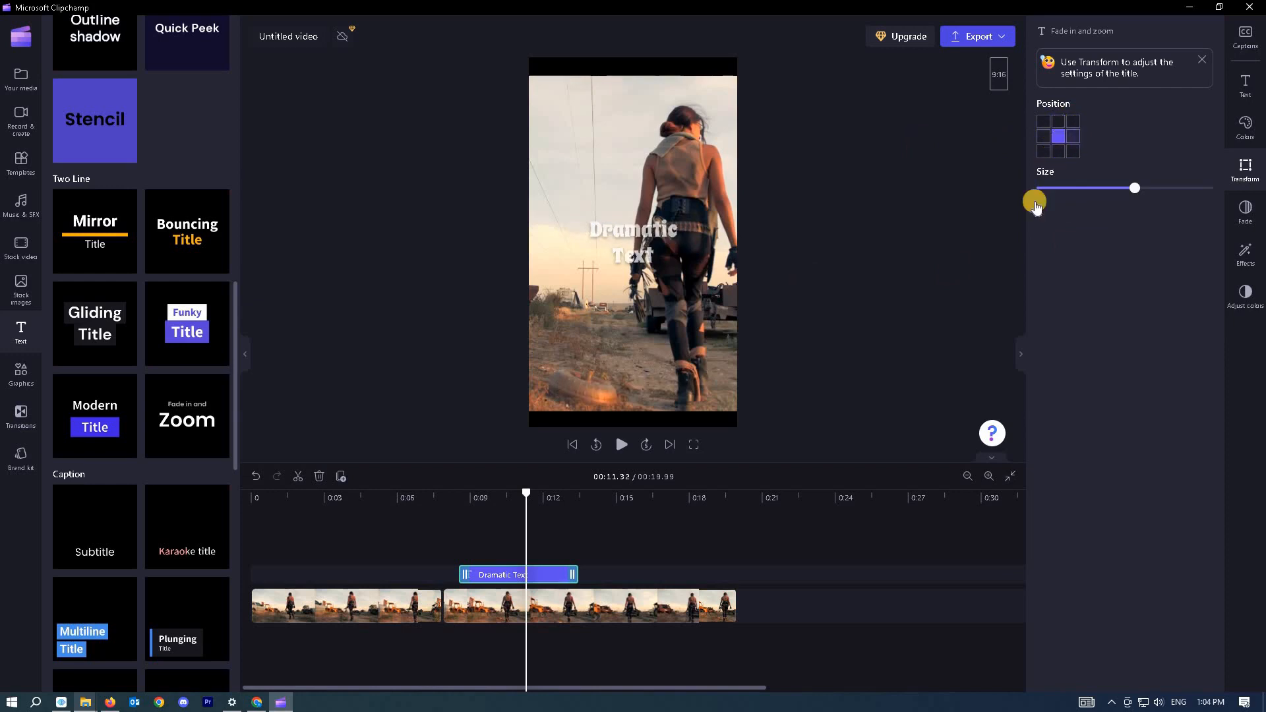
# Enlarge the "Dramatic Text" title to the maximum size and position it in the centre of the frame
pyautogui.click(1043, 138)
pyautogui.click(1044, 122)
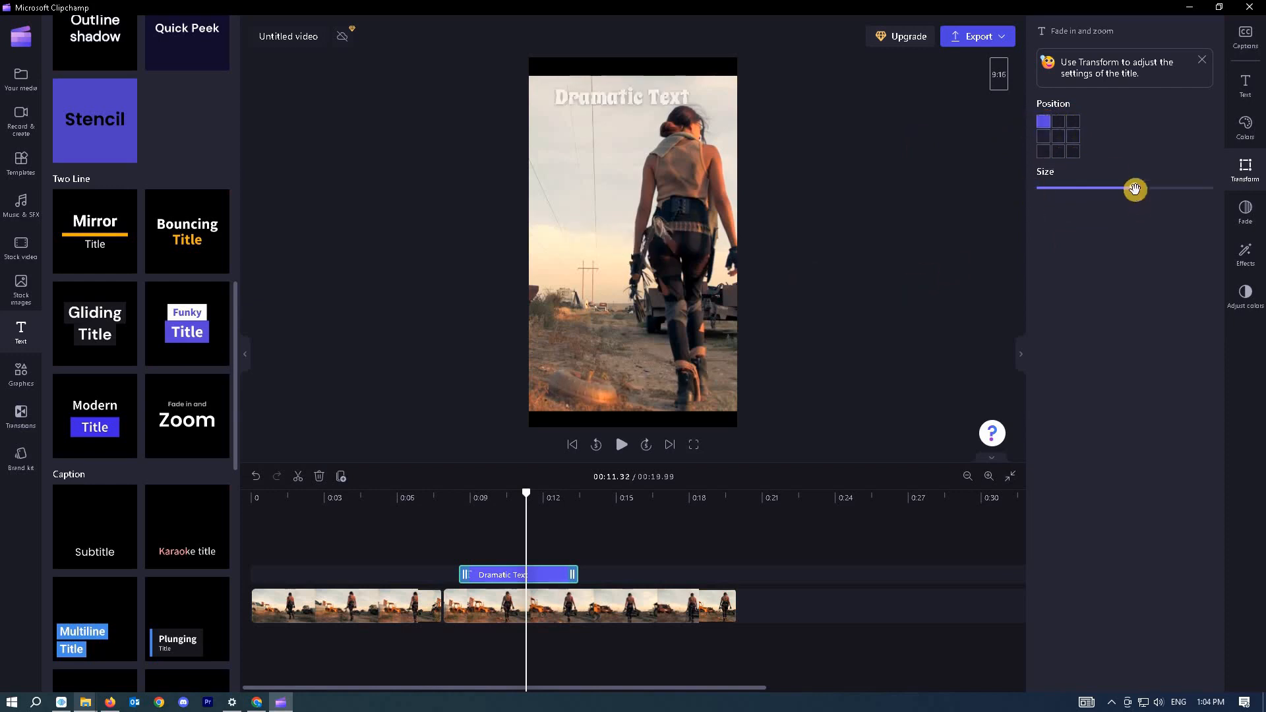
pyautogui.moveTo(1135, 189); pyautogui.dragTo(1188, 191)
pyautogui.click(1058, 137)
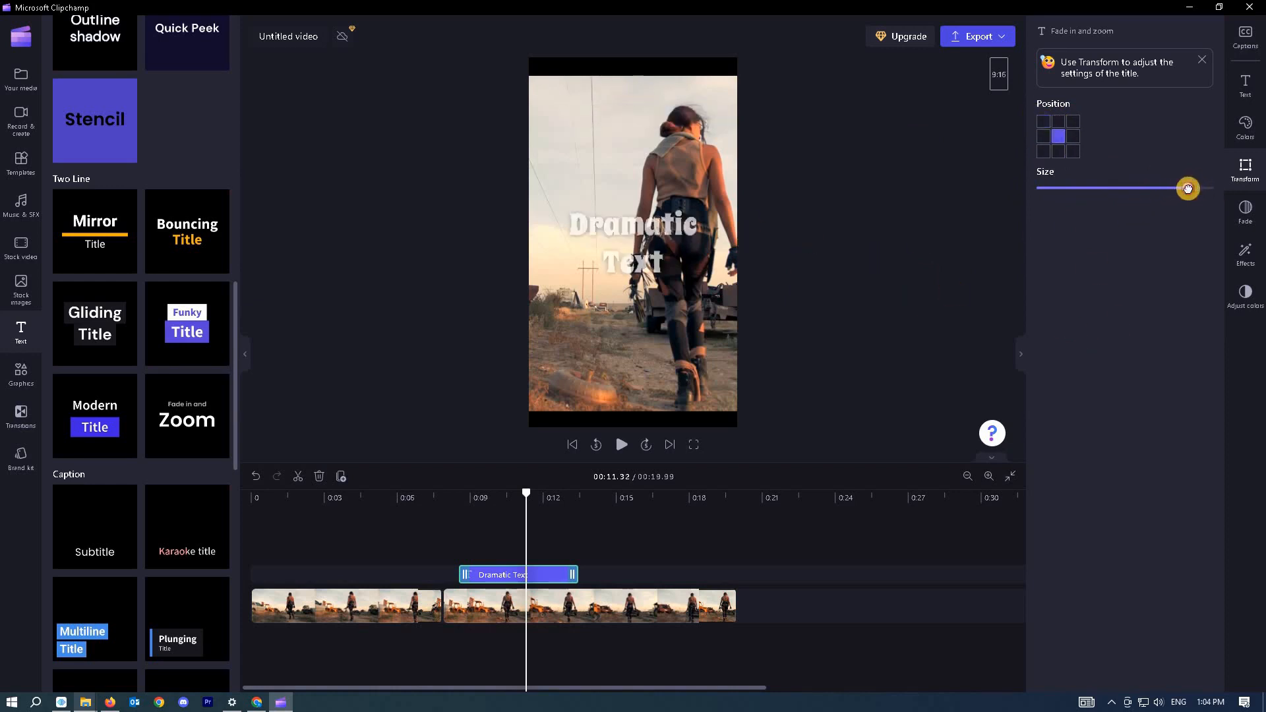
pyautogui.moveTo(1188, 190); pyautogui.dragTo(1213, 189)
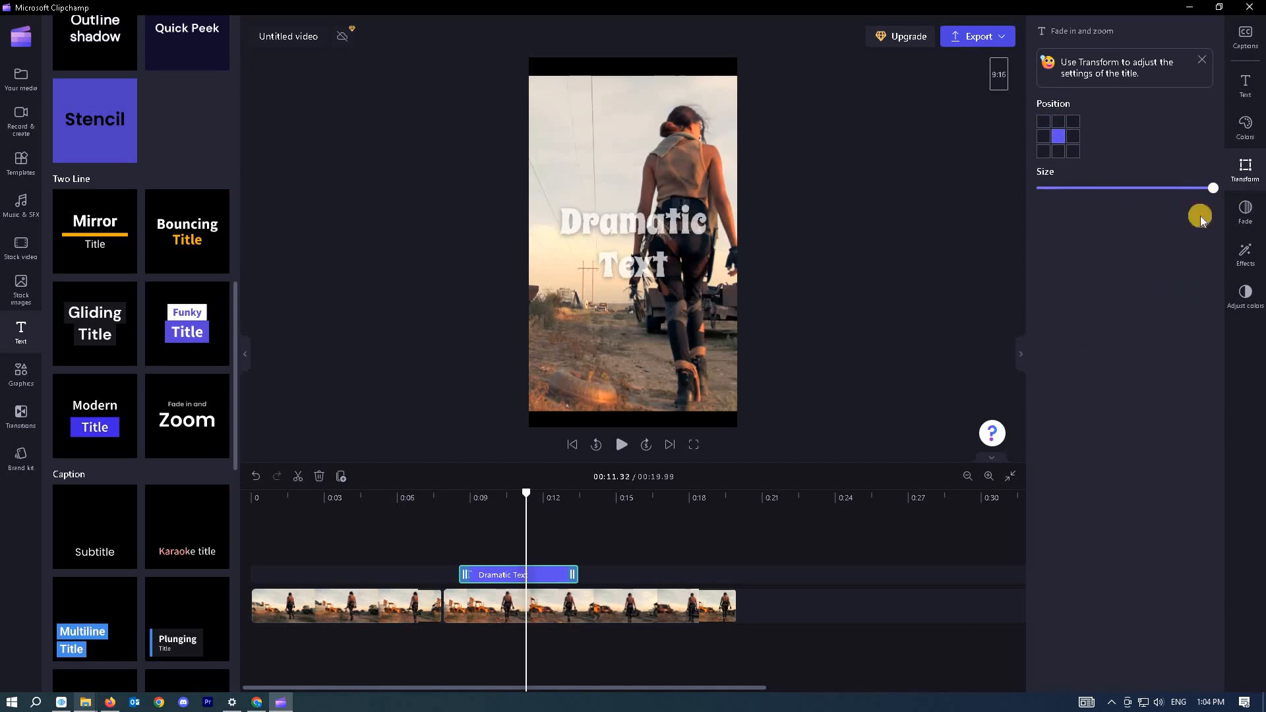
# Look through the title's text color, fade, effects and color adjustment settings
pyautogui.click(1244, 127)
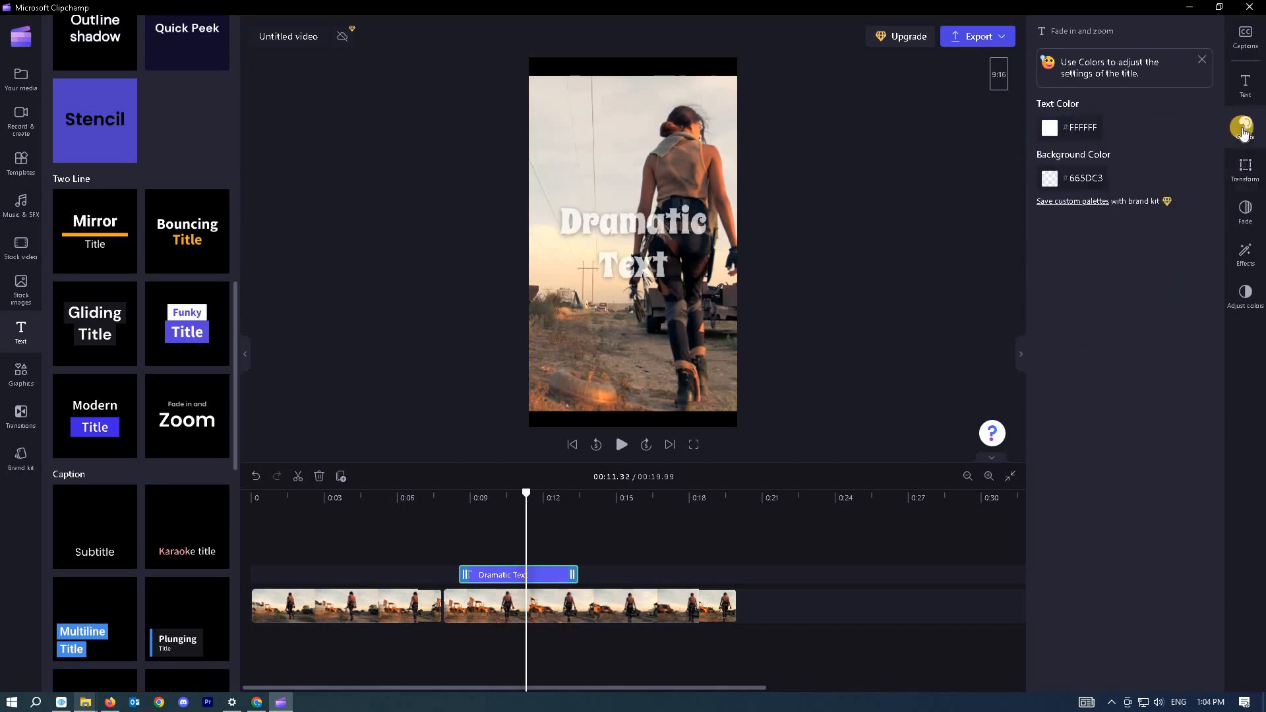
pyautogui.click(1246, 210)
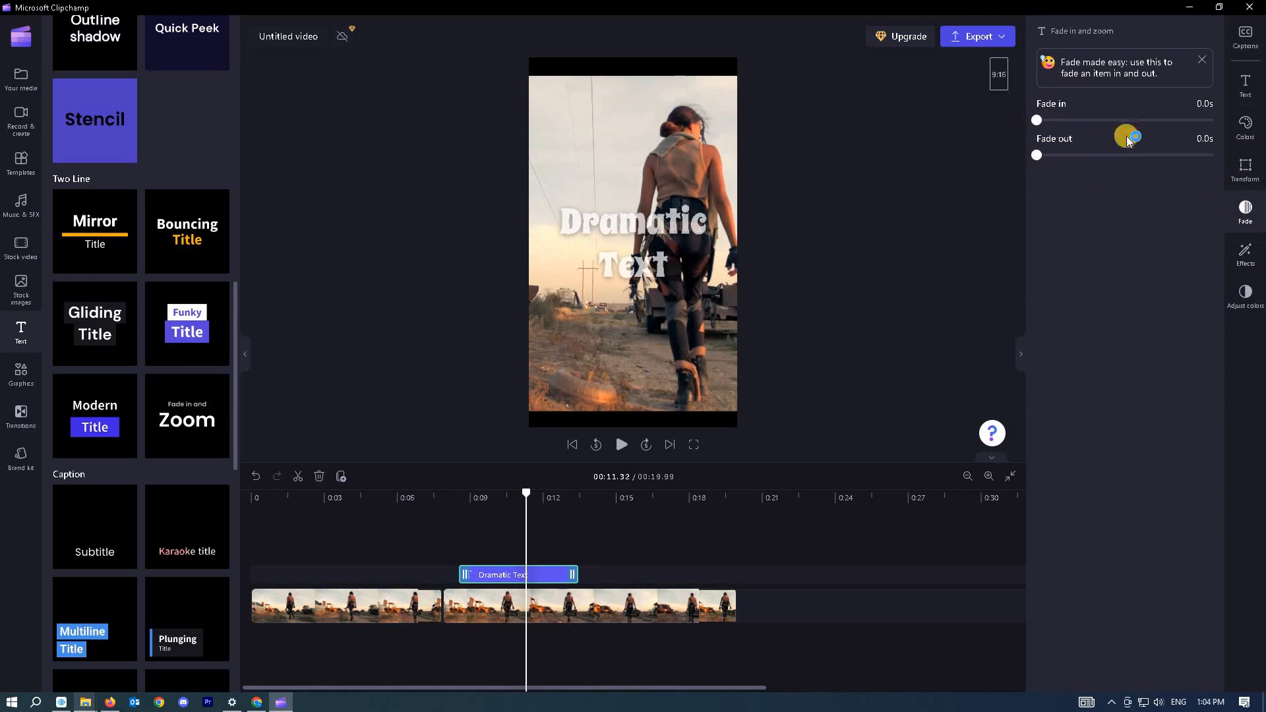
pyautogui.click(1245, 252)
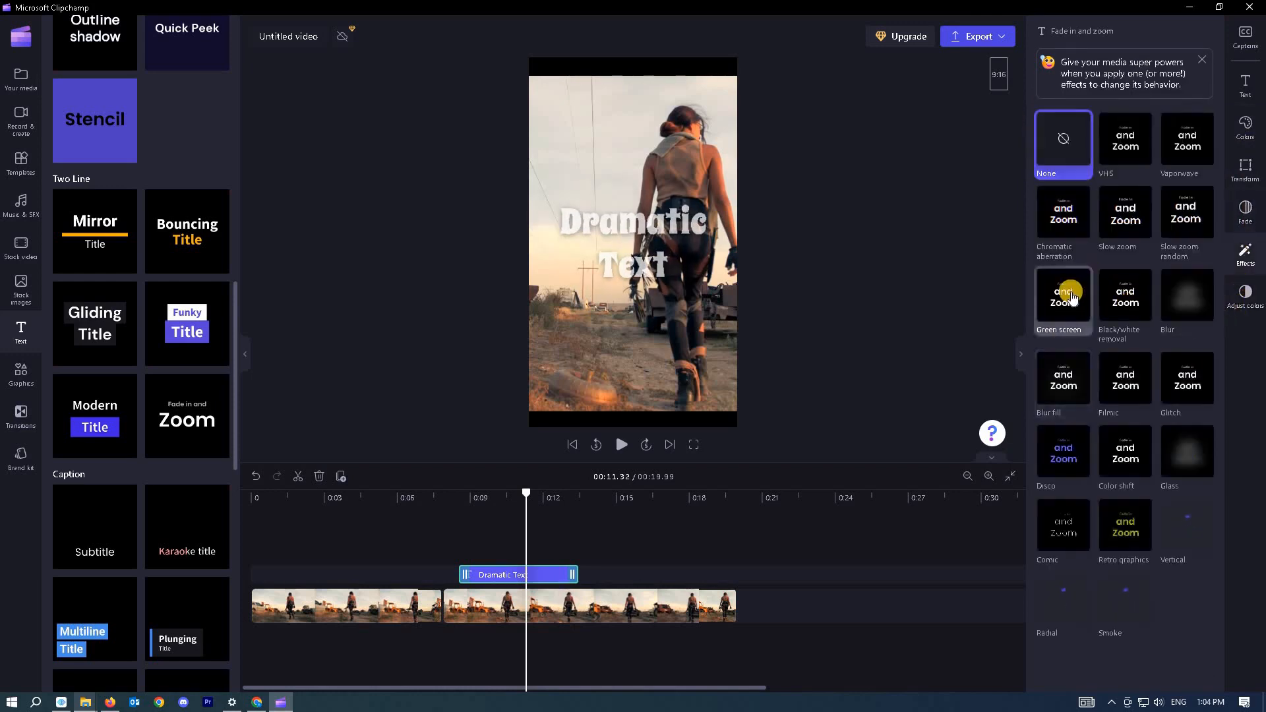
pyautogui.click(1233, 309)
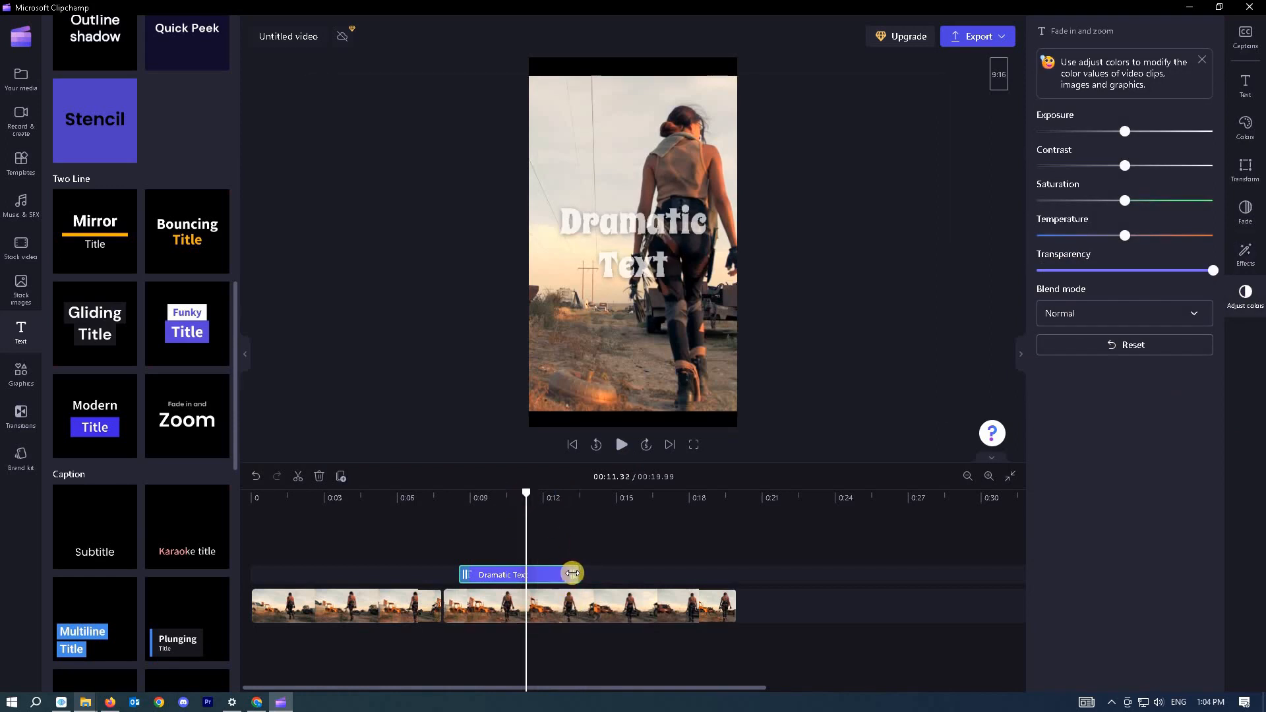
# Shorten the "Dramatic Text" title so it runs from just after the second clip begins to about 00:12
pyautogui.moveTo(572, 574); pyautogui.dragTo(499, 579)
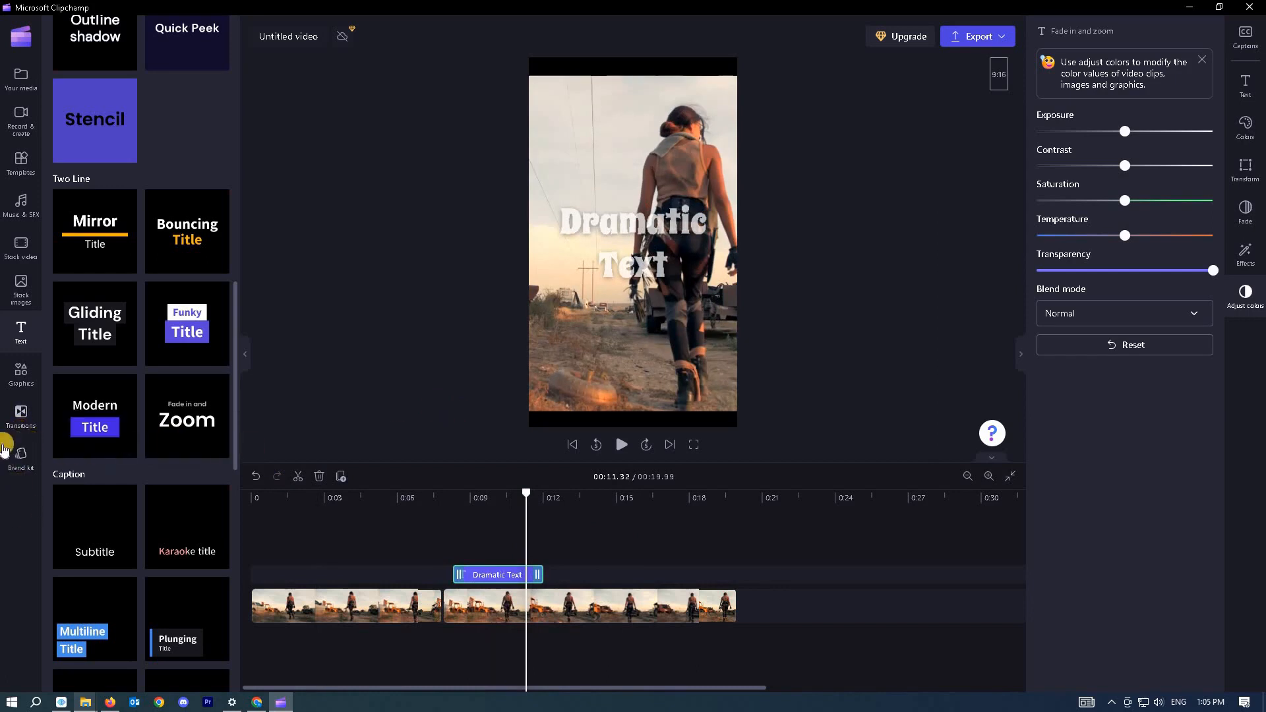
# Add the Heart transition between the two clips on the timeline
pyautogui.click(20, 416)
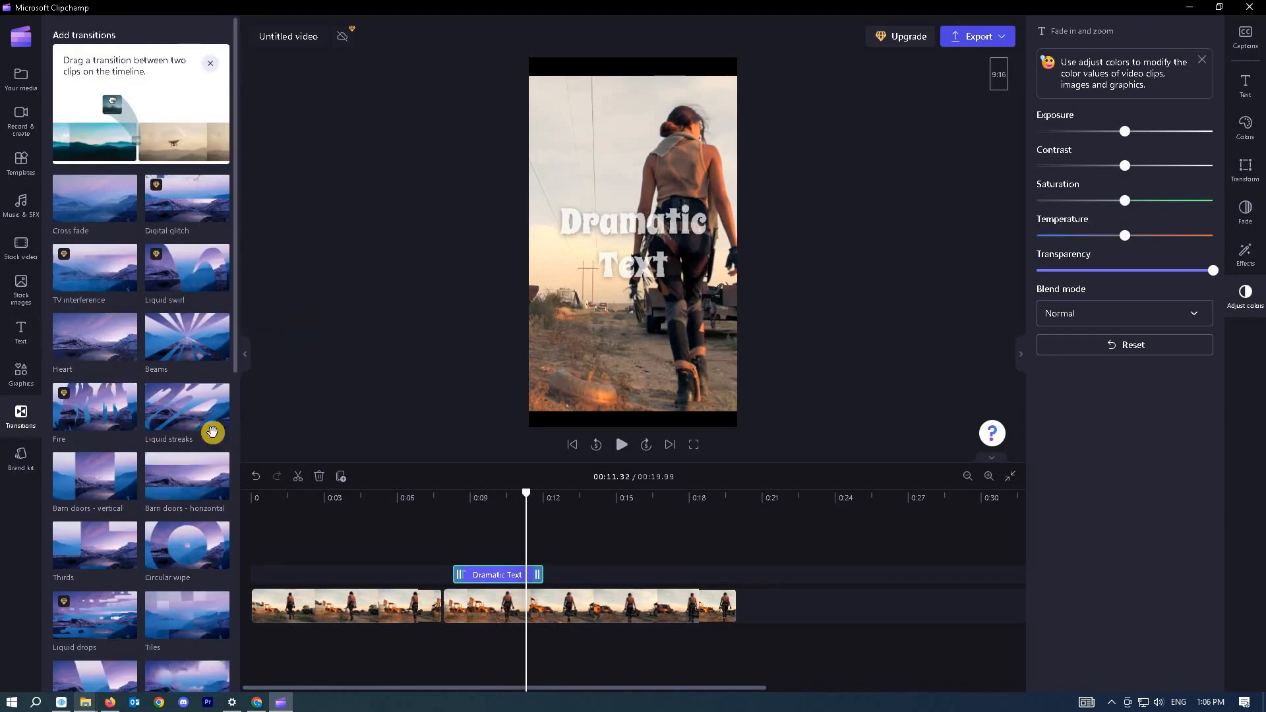
pyautogui.moveTo(119, 346)
pyautogui.mouseDown()
pyautogui.moveTo(330, 432)
pyautogui.moveTo(454, 610)
pyautogui.moveTo(441, 613)
pyautogui.mouseUp()
pyautogui.moveTo(149, 470); pyautogui.dragTo(447, 608)
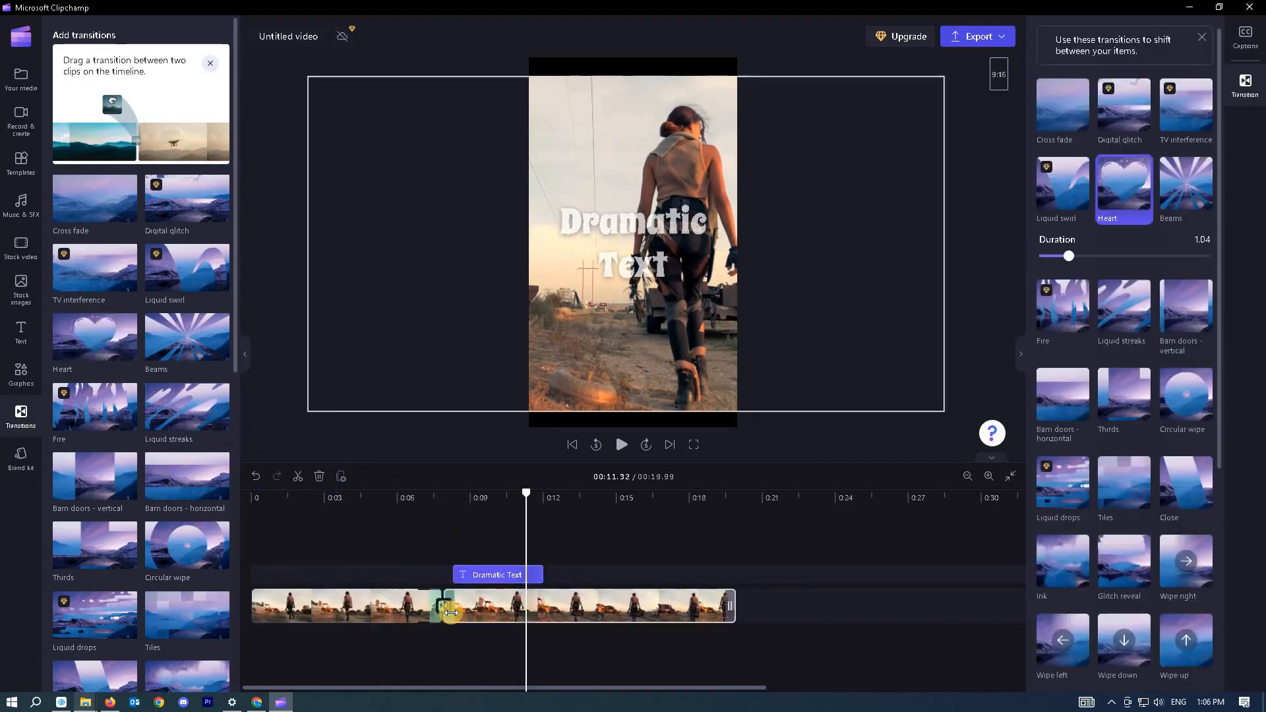
# Preview the Heart transition from just before the join at about 00:07, and return to the imported media
pyautogui.click(413, 498)
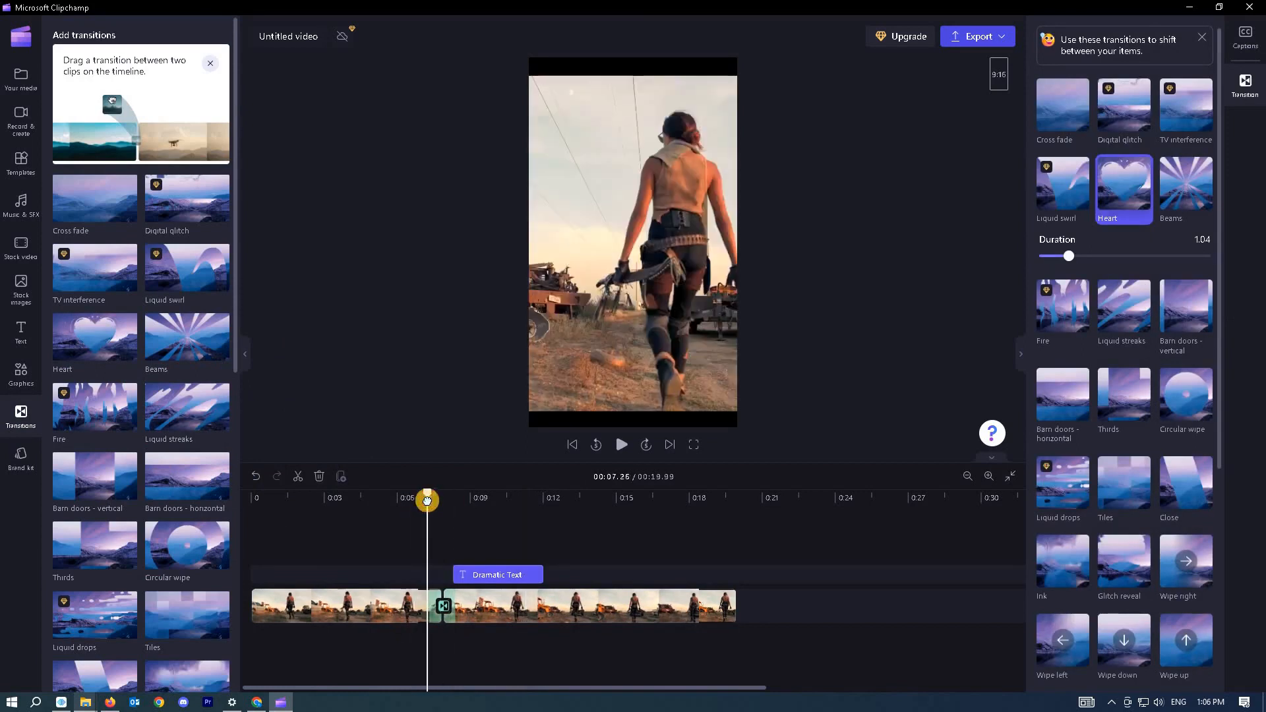
pyautogui.press('space')
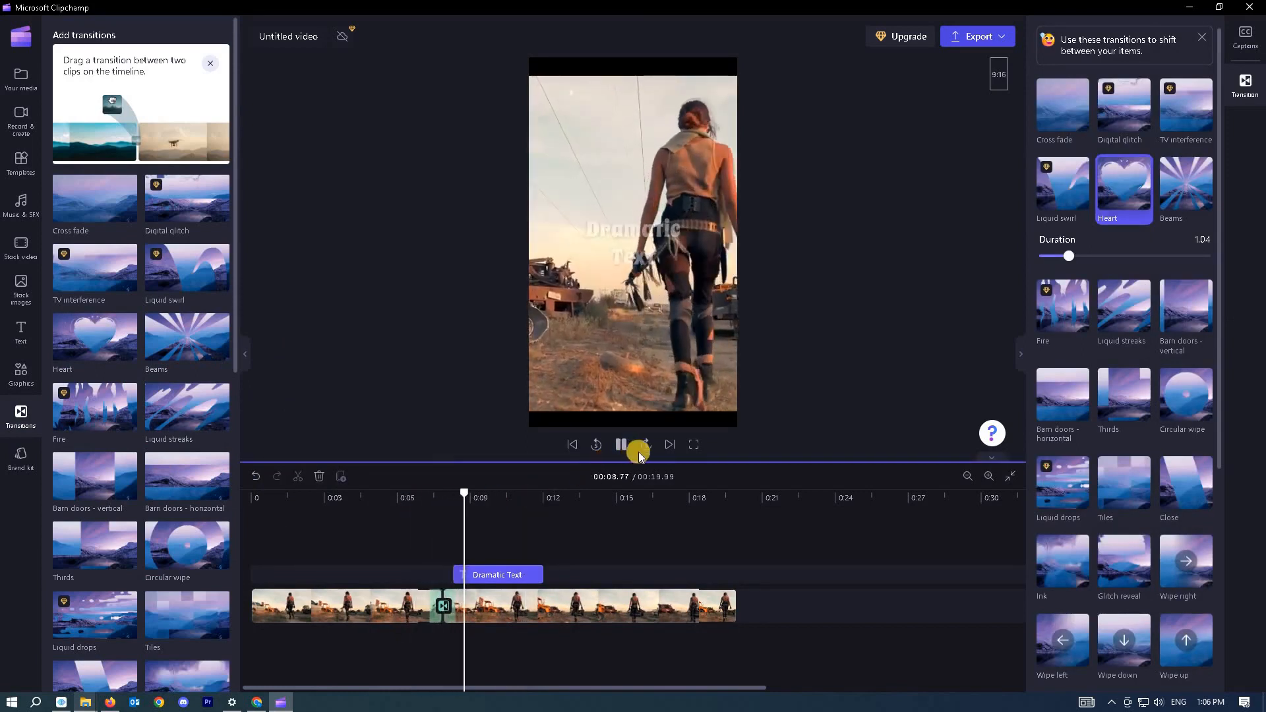
pyautogui.click(428, 499)
pyautogui.press('space')
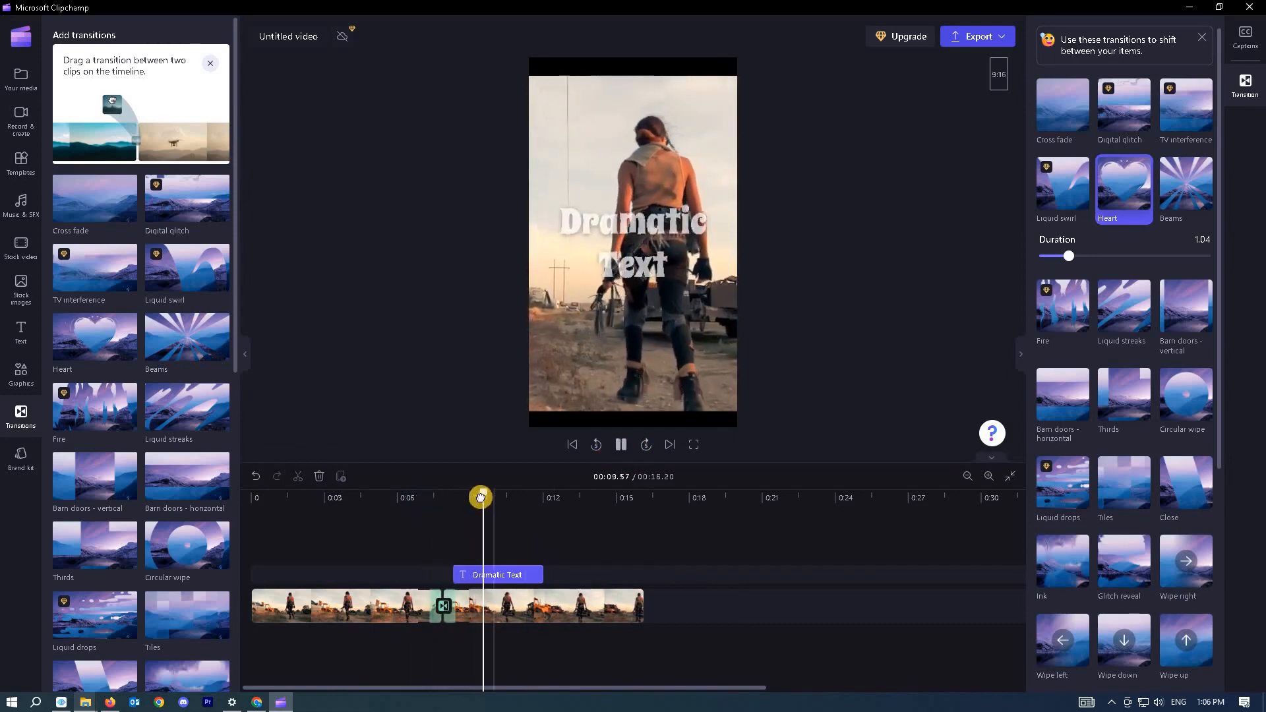
pyautogui.moveTo(435, 500); pyautogui.dragTo(425, 503)
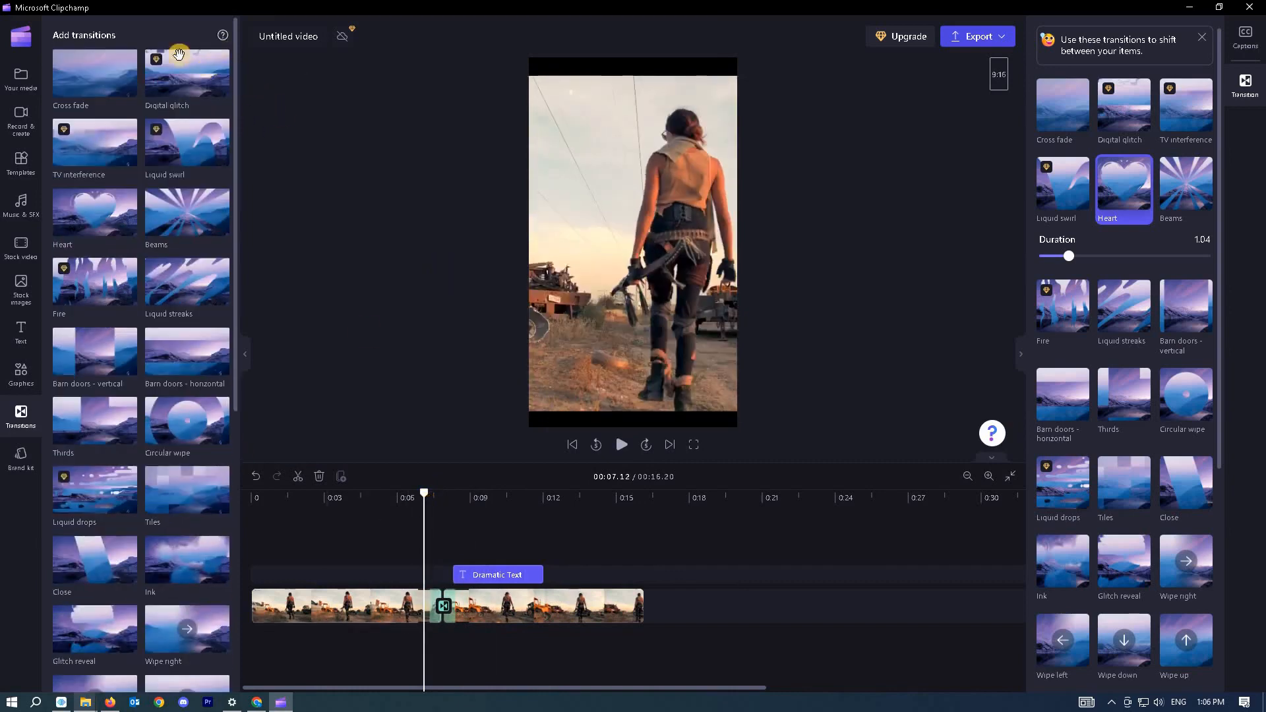
pyautogui.click(21, 77)
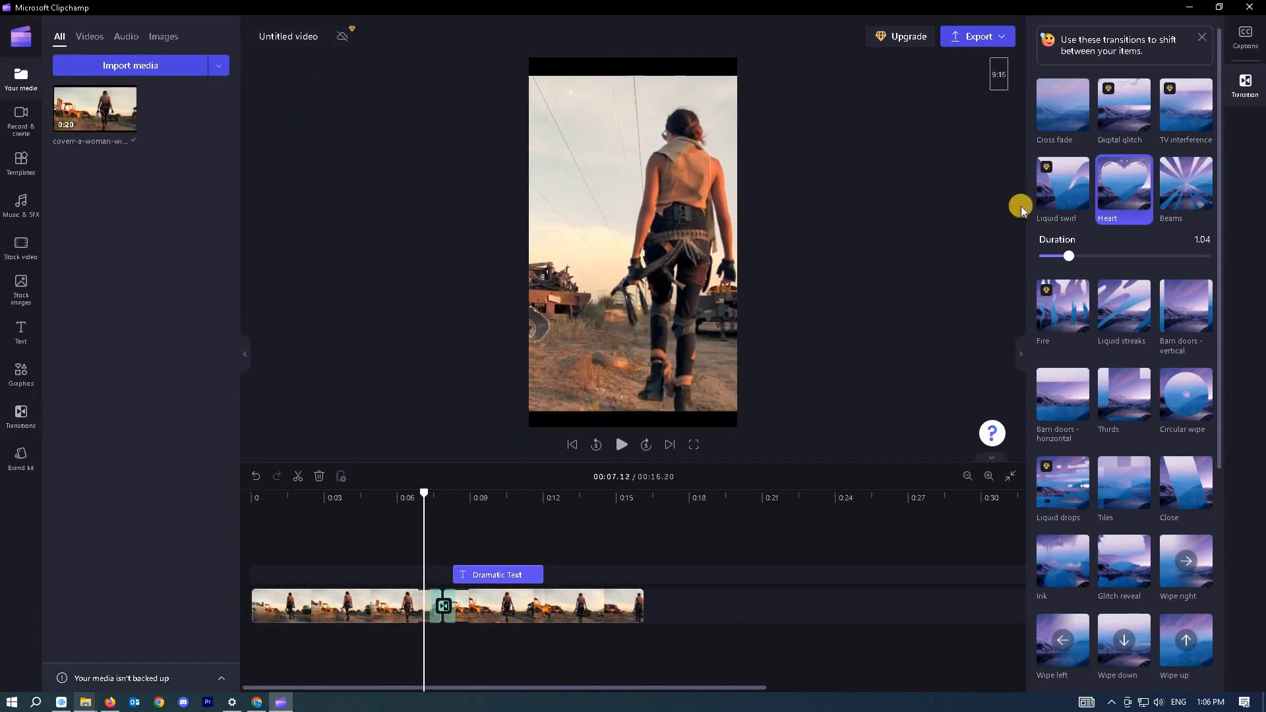
# Export the finished video as an MP4 file in 1080p high quality
pyautogui.click(978, 37)
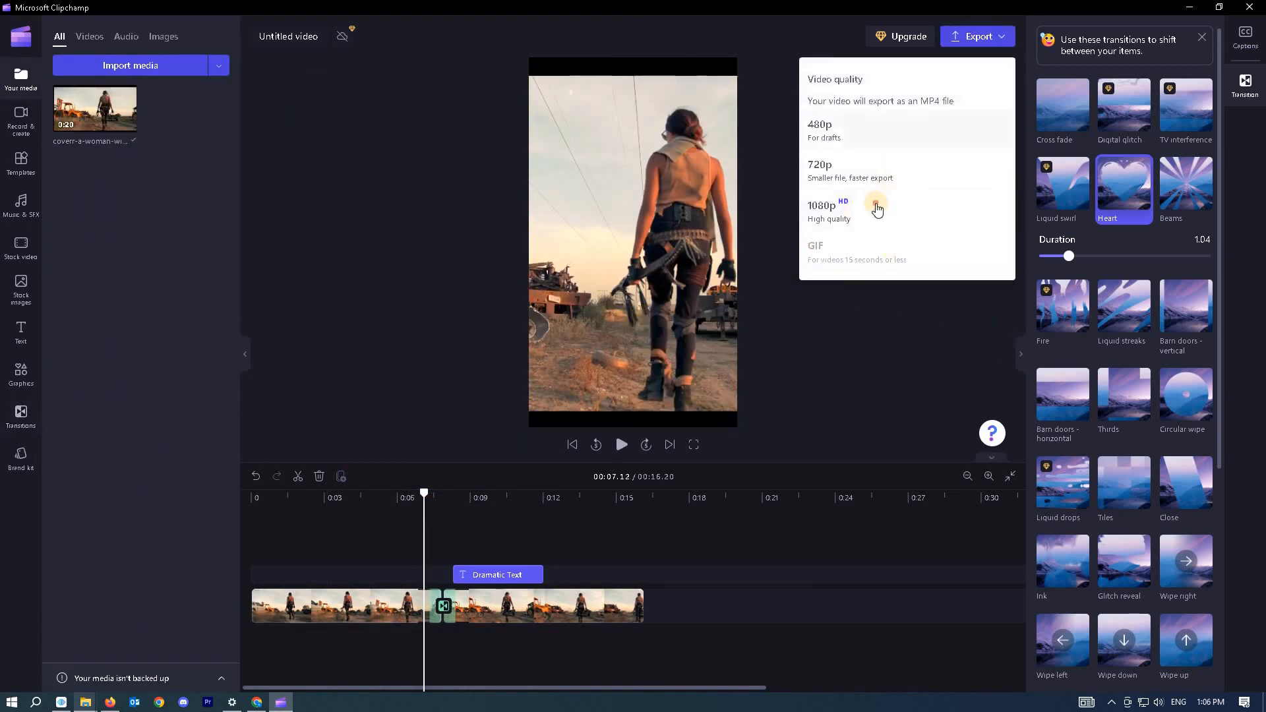
pyautogui.click(877, 209)
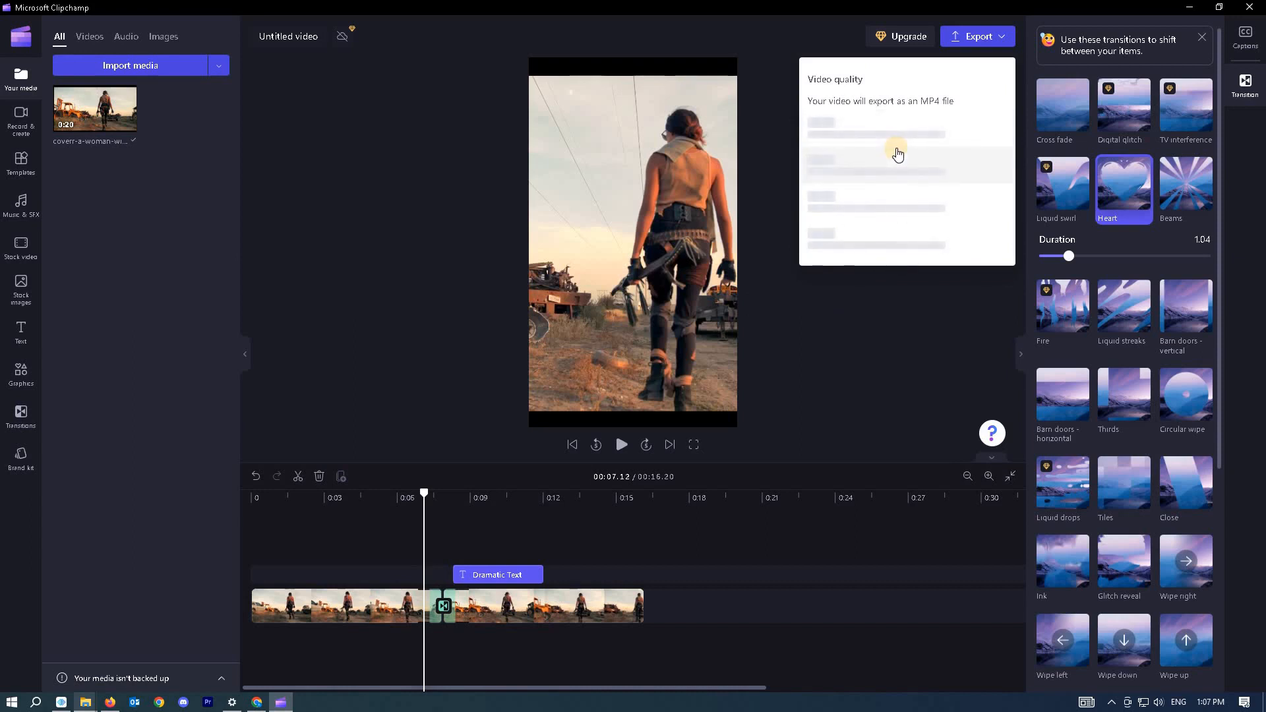
pyautogui.click(824, 79)
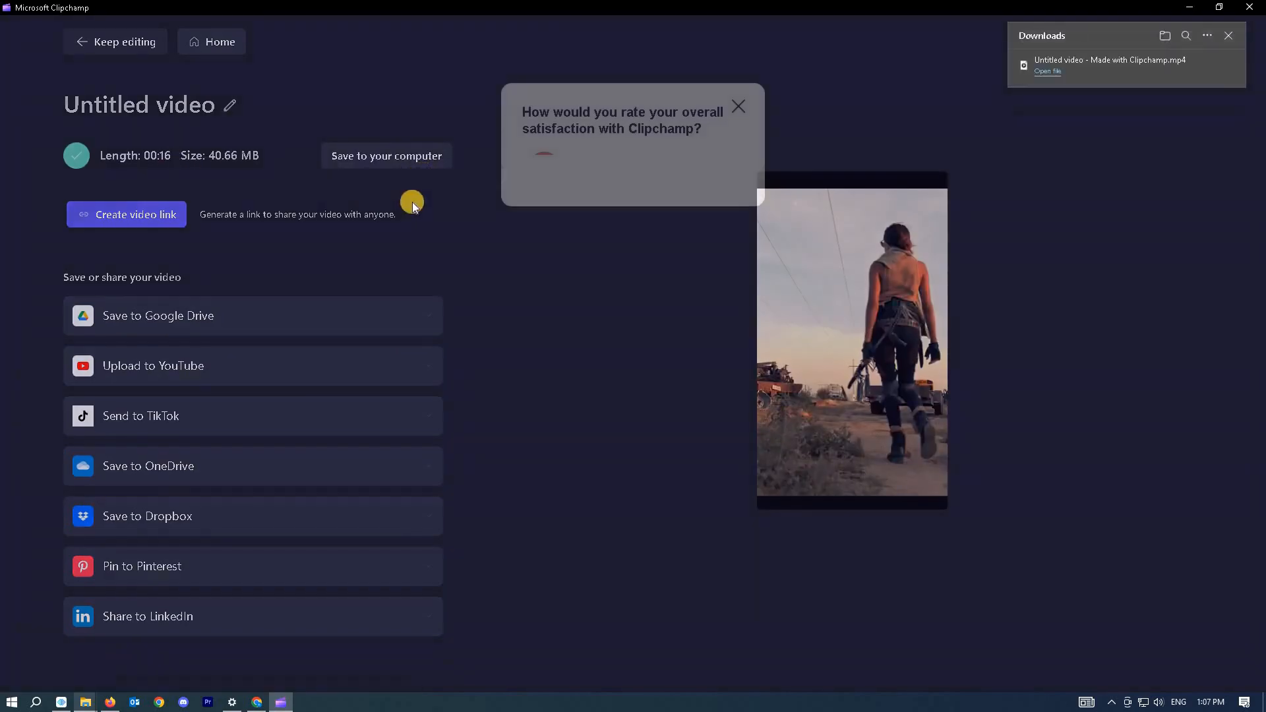
# Dismiss the satisfaction survey, start saving the exported video to the computer, and move the Save As dialog toward the middle of the display
pyautogui.click(739, 108)
pyautogui.click(357, 155)
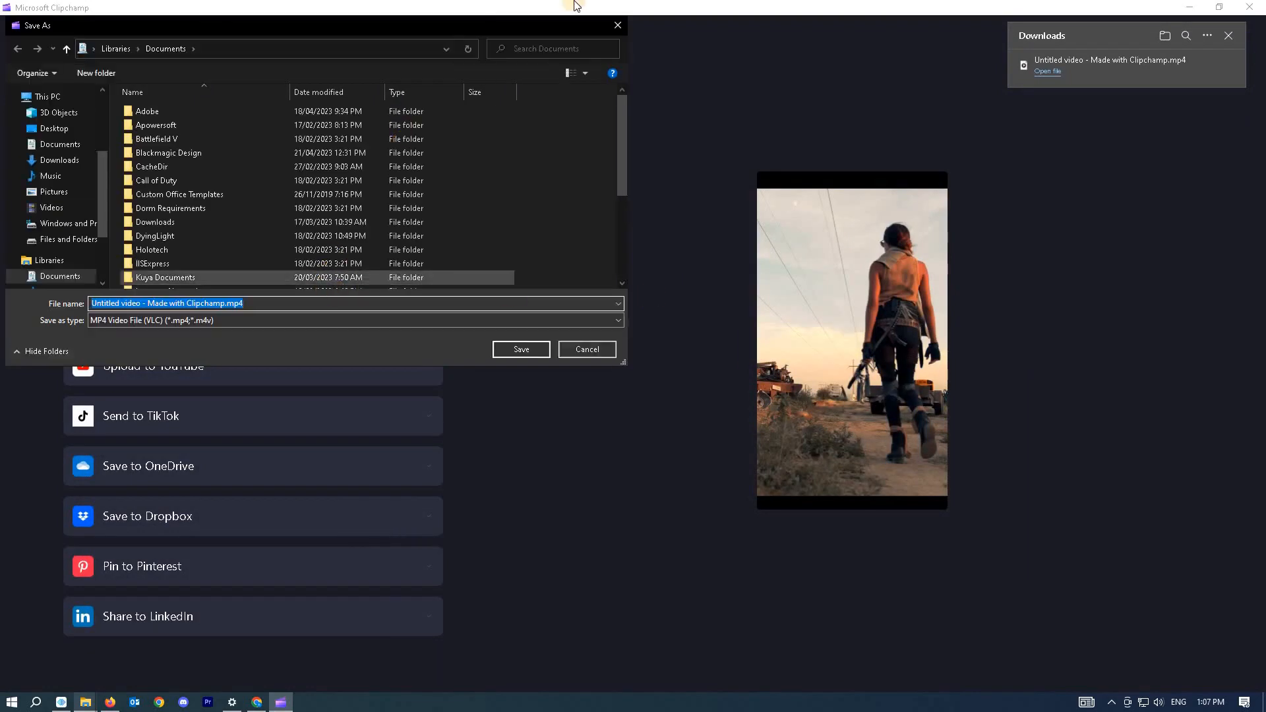
pyautogui.moveTo(484, 26); pyautogui.dragTo(531, 60)
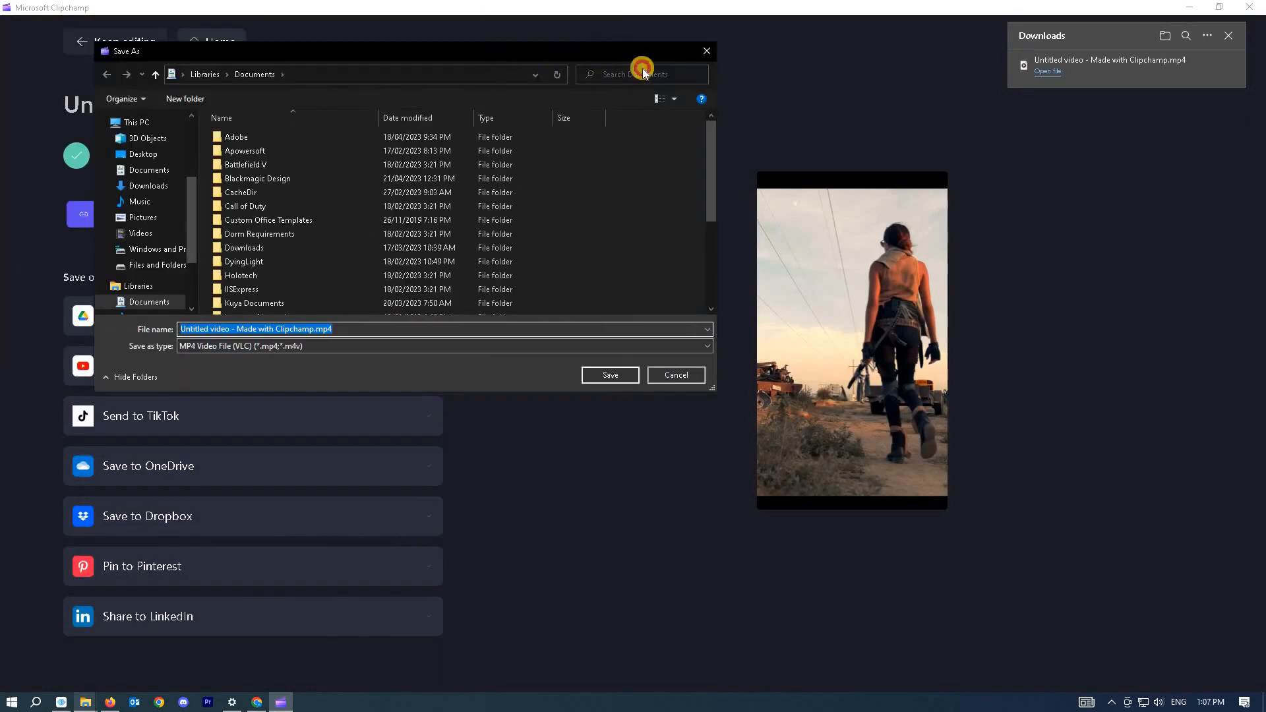
pyautogui.moveTo(643, 71); pyautogui.dragTo(872, 189)
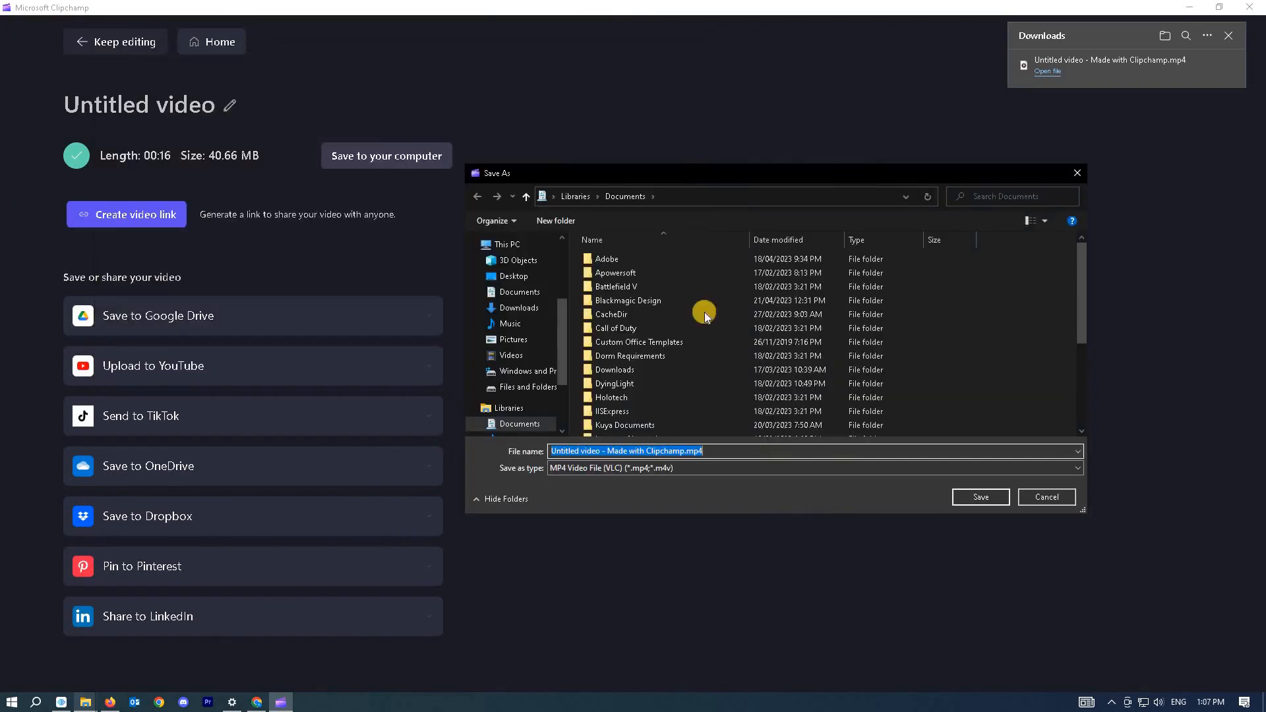